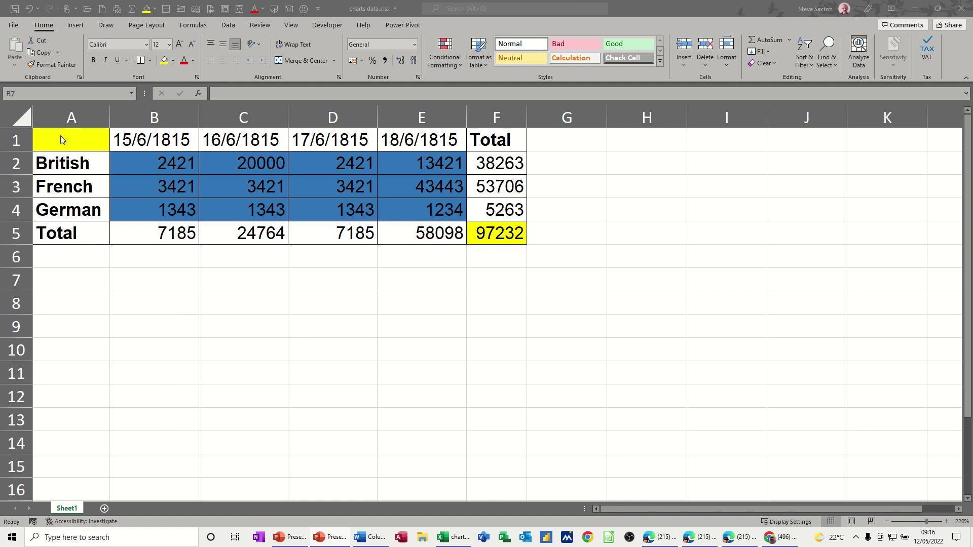
Copy the Excel table A1:F5 and bring up the blank Word document Column1.docx.
{"action": "left_click_drag", "start_coordinate": [63, 140], "coordinate": [473, 234]}
{"action": "right_click", "coordinate": [243, 187]}
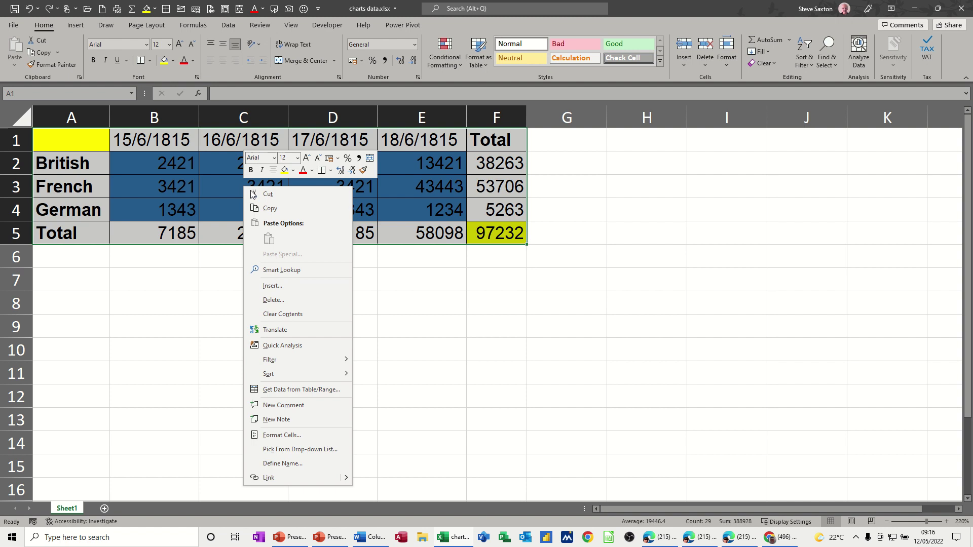
{"action": "left_click", "coordinate": [251, 209]}
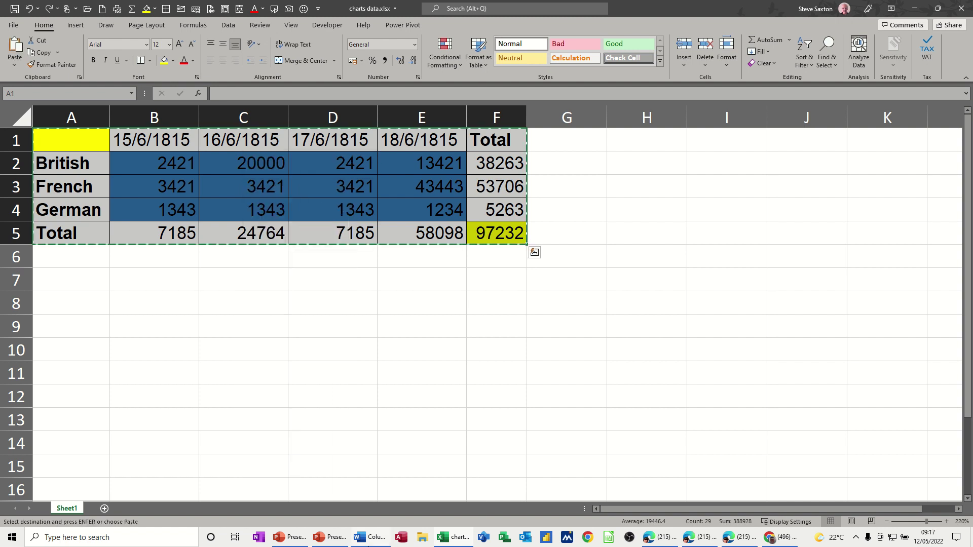
{"action": "left_click", "coordinate": [370, 537]}
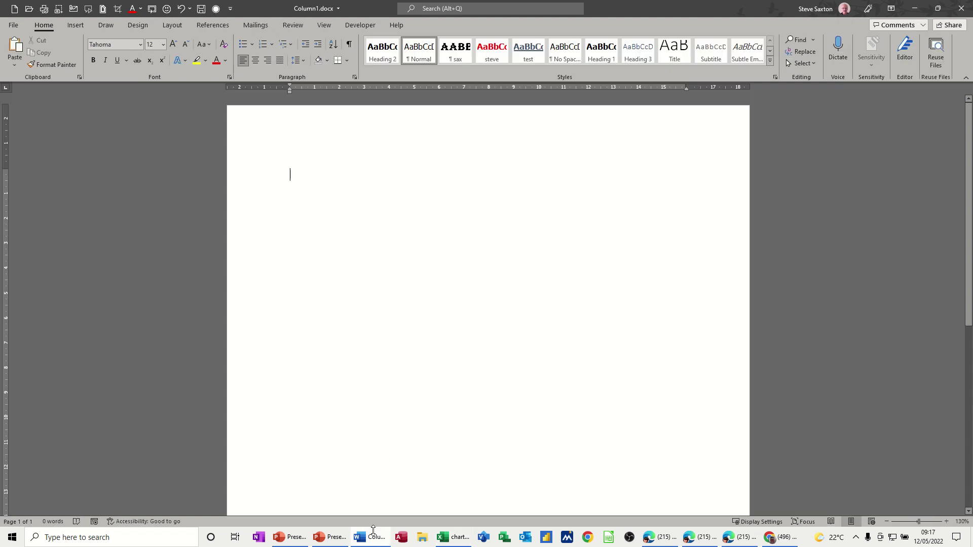
Paste the copied table into Column1.docx as a linked Microsoft Excel Worksheet Object.
{"action": "left_click", "coordinate": [15, 65]}
{"action": "left_click", "coordinate": [26, 107]}
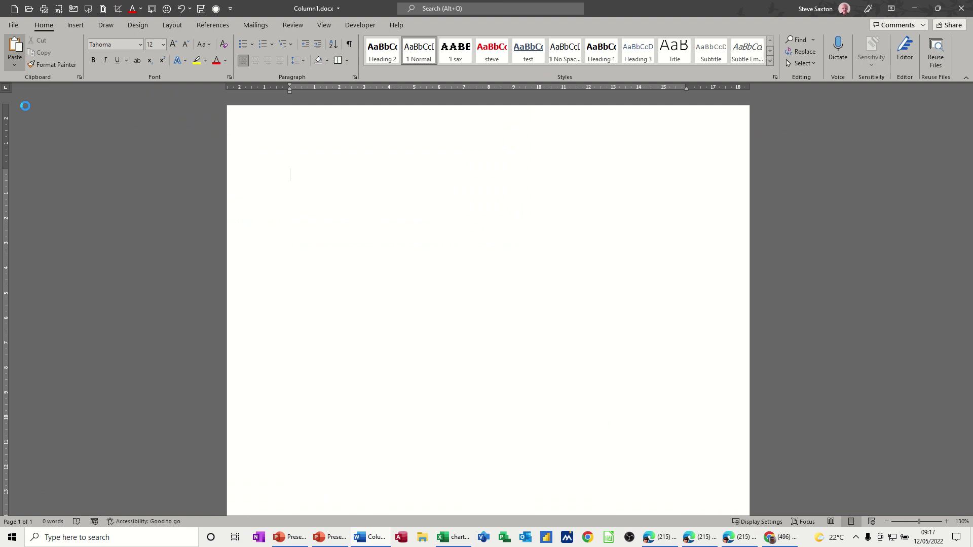
{"action": "left_click", "coordinate": [364, 227]}
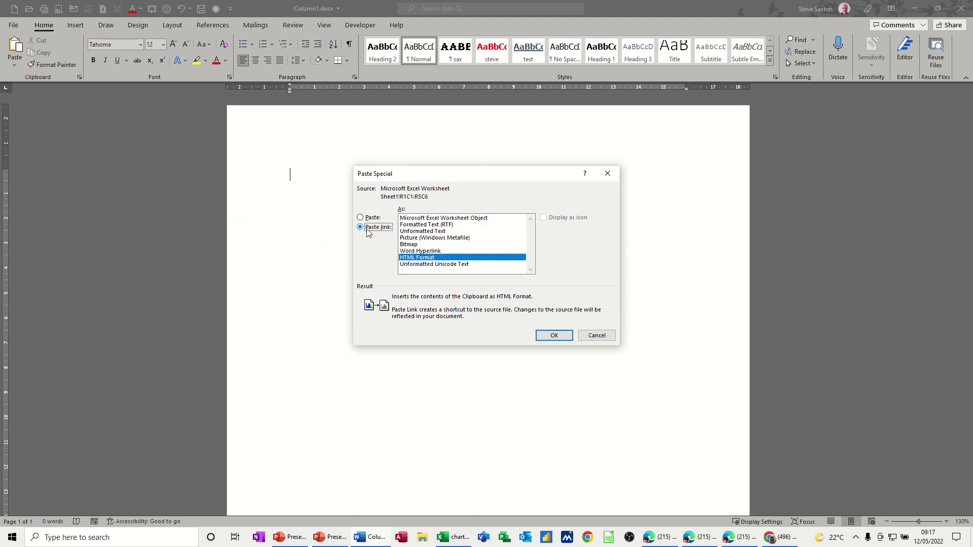
{"action": "left_click", "coordinate": [413, 218]}
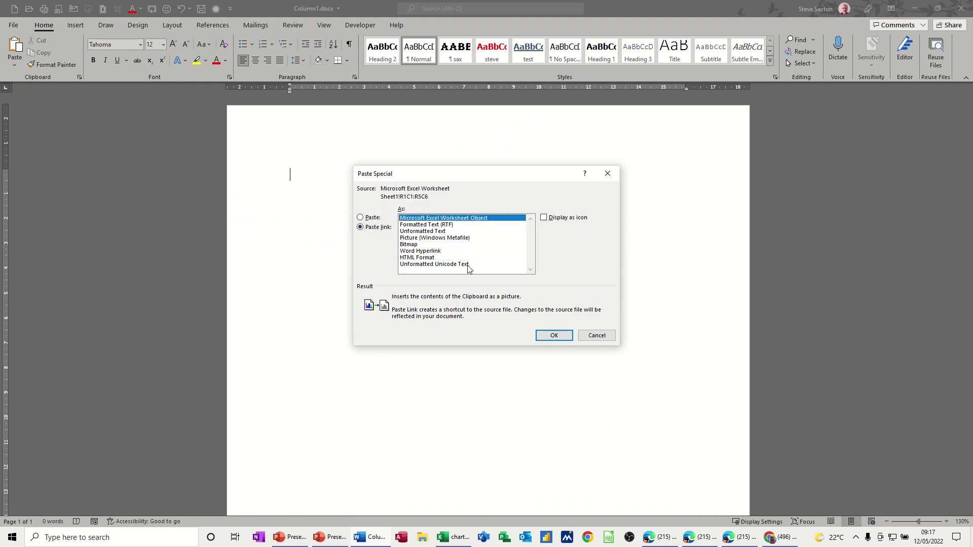
{"action": "left_click", "coordinate": [552, 336]}
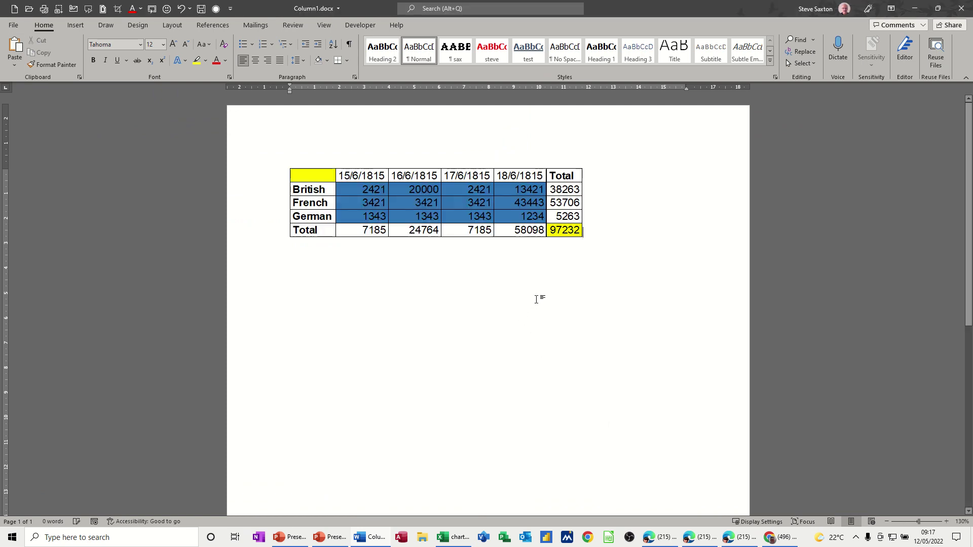
Paste a second linked copy below as Formatted Text (RTF) and widen it so cells don't wrap.
{"action": "left_click", "coordinate": [501, 290]}
{"action": "left_click", "coordinate": [14, 65]}
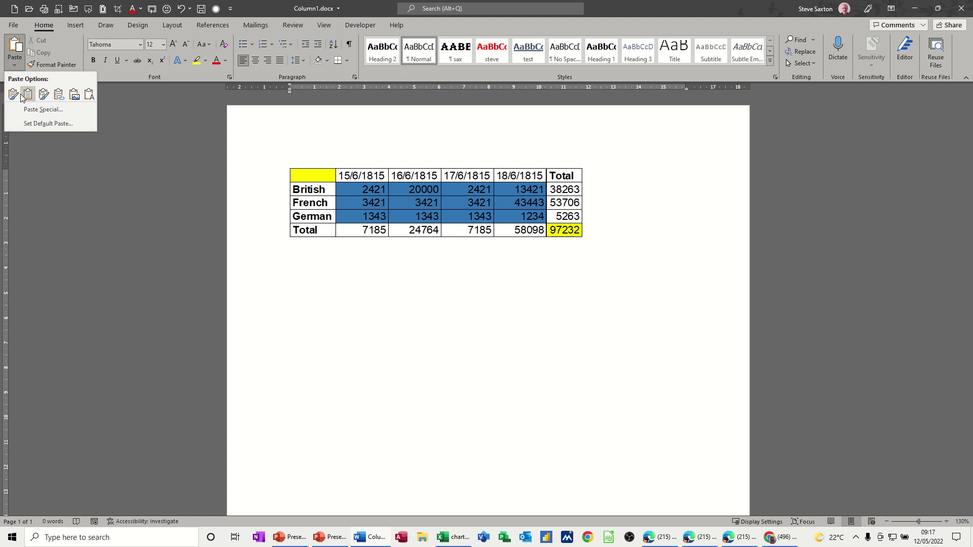
{"action": "left_click", "coordinate": [43, 109]}
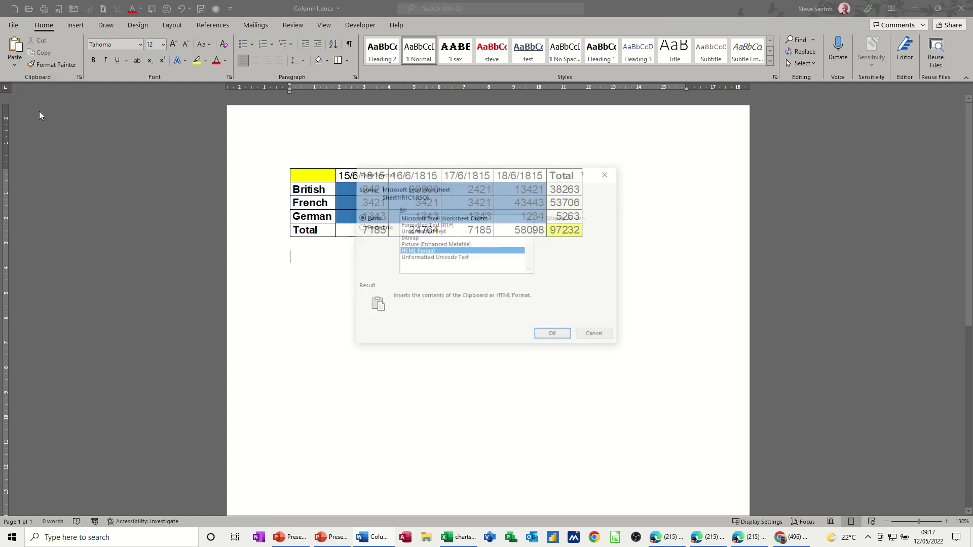
{"action": "left_click", "coordinate": [361, 228]}
{"action": "left_click", "coordinate": [412, 224]}
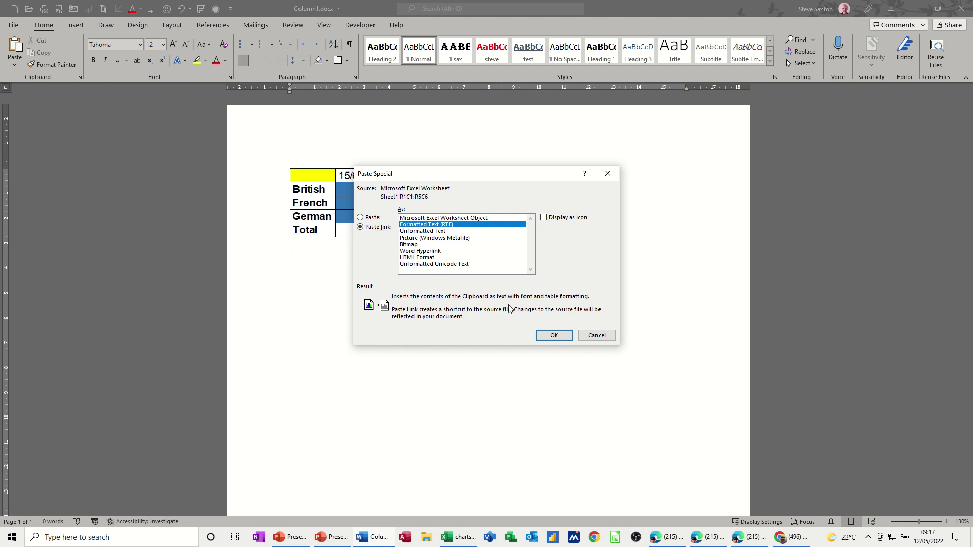
{"action": "left_click", "coordinate": [547, 335]}
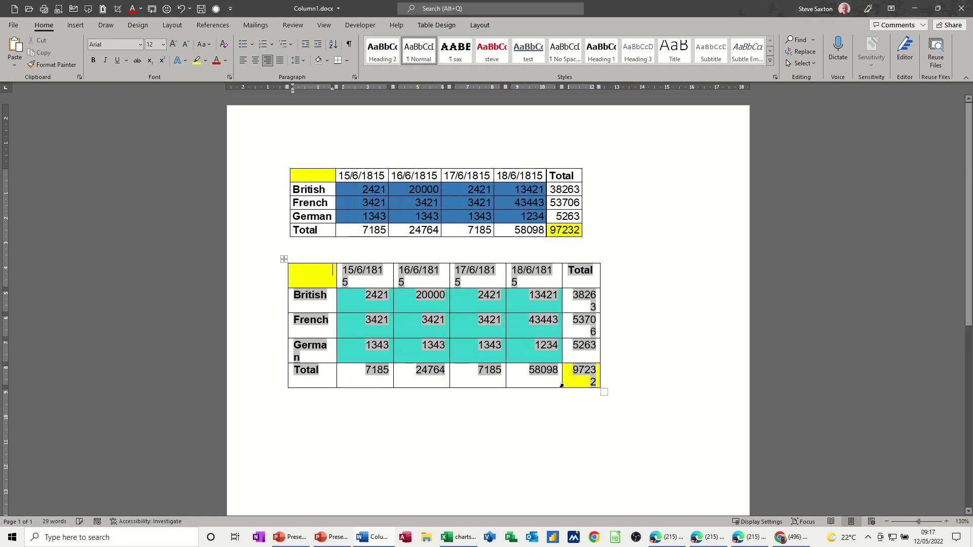
{"action": "left_click_drag", "start_coordinate": [602, 390], "coordinate": [614, 390]}
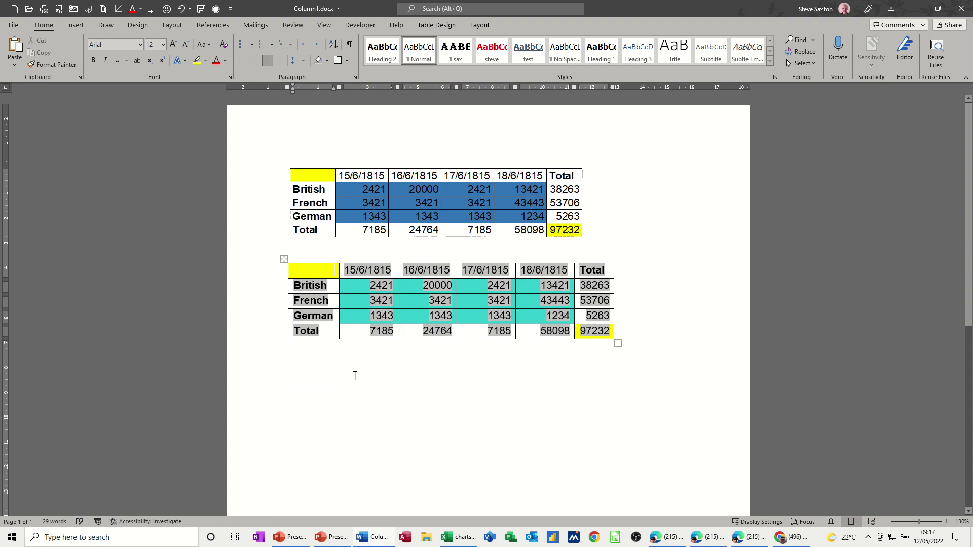
{"action": "left_click", "coordinate": [459, 537]}
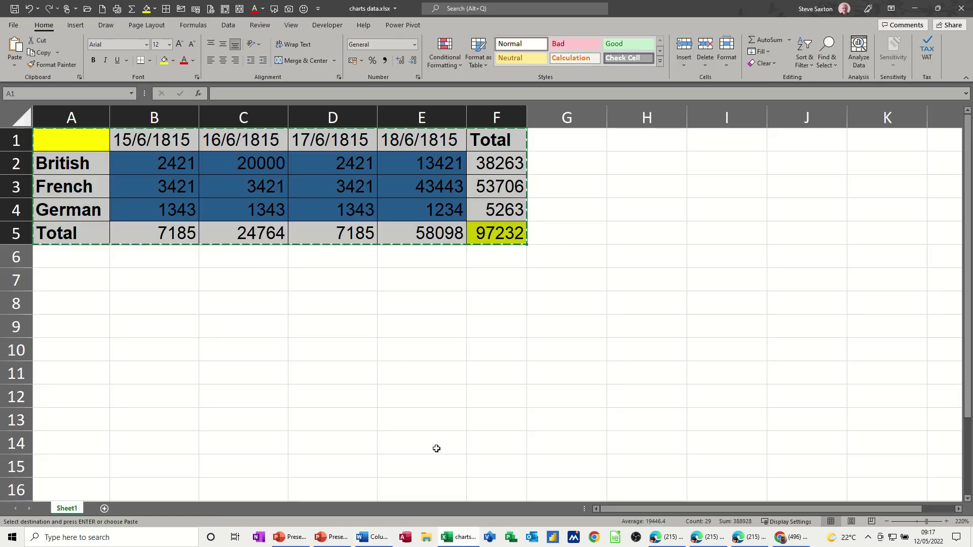
{"action": "left_click_drag", "start_coordinate": [319, 169], "coordinate": [420, 219]}
{"action": "key", "text": "Delete"}
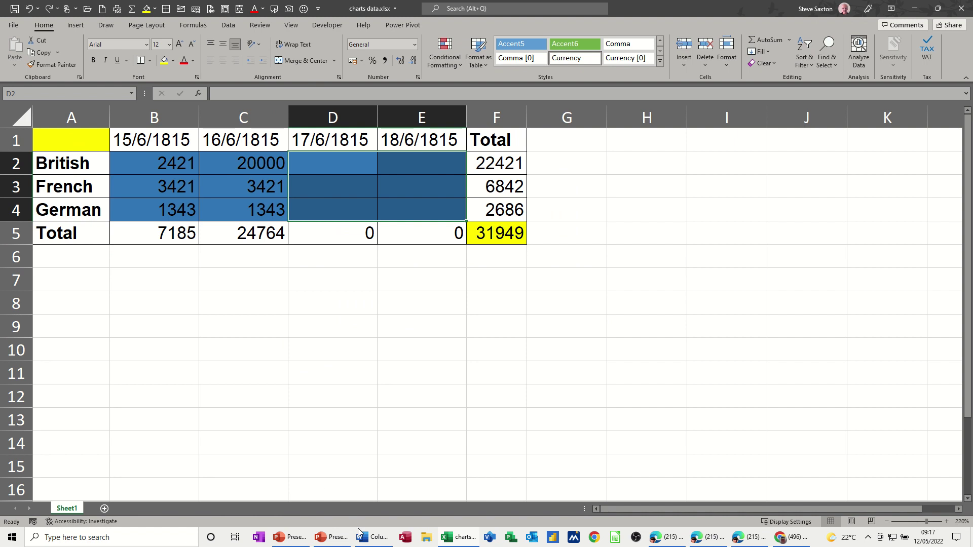
{"action": "left_click", "coordinate": [363, 539]}
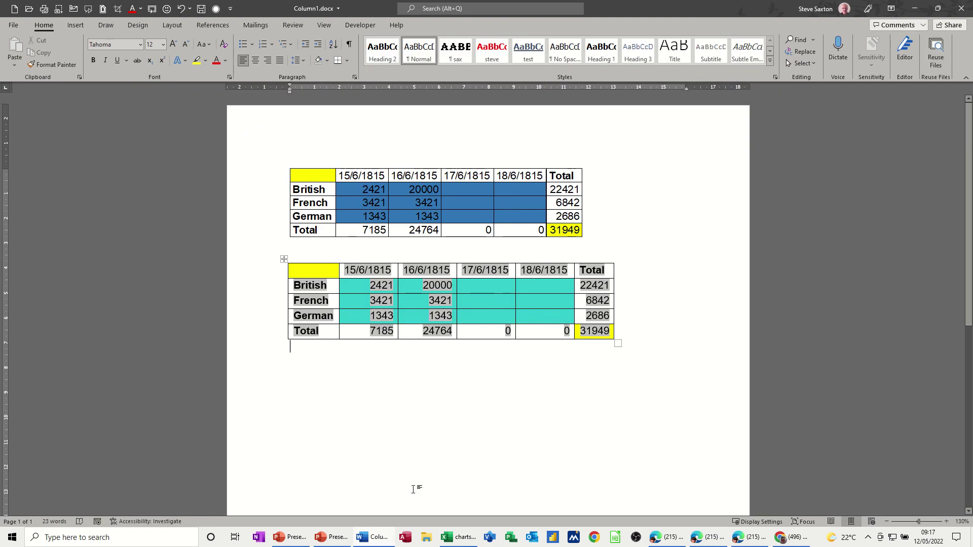
{"action": "left_click", "coordinate": [454, 539]}
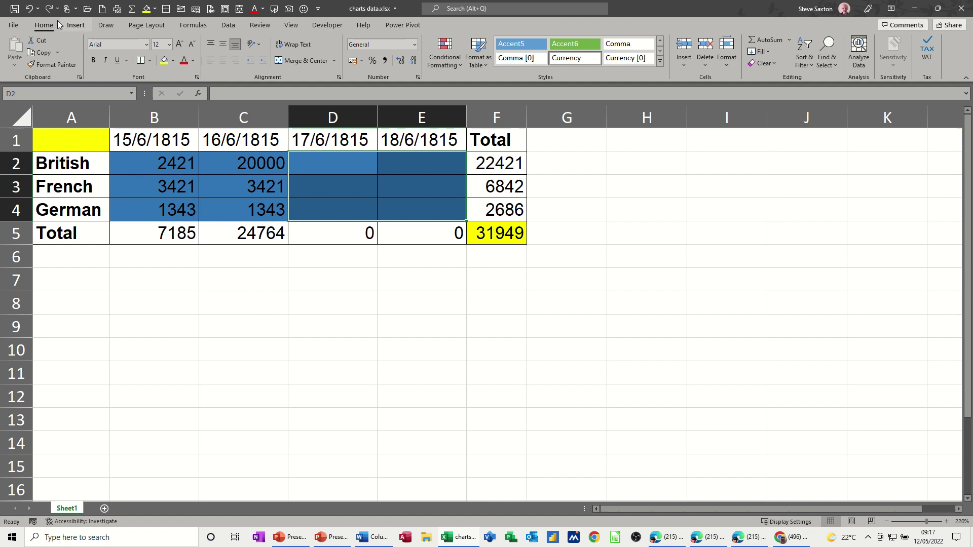
{"action": "left_click", "coordinate": [28, 9]}
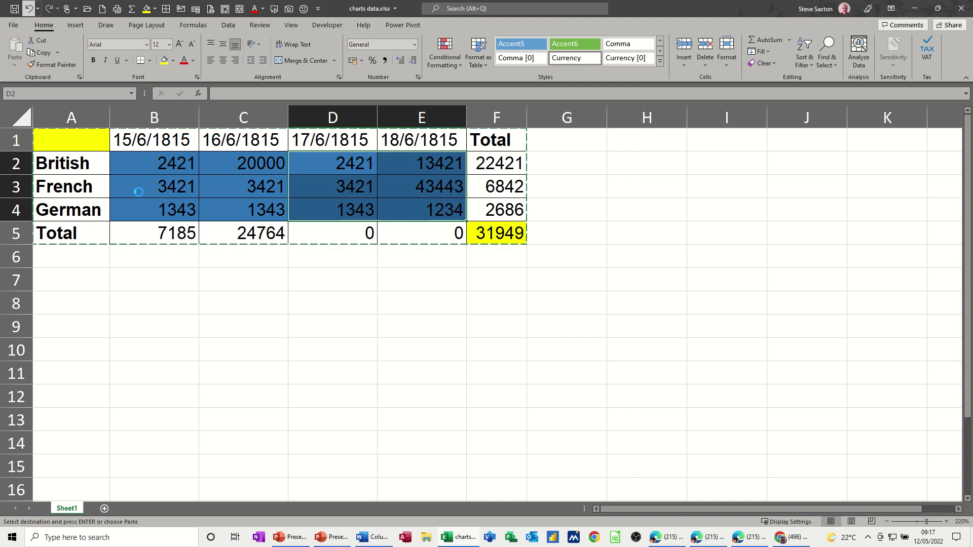
{"action": "left_click", "coordinate": [334, 334]}
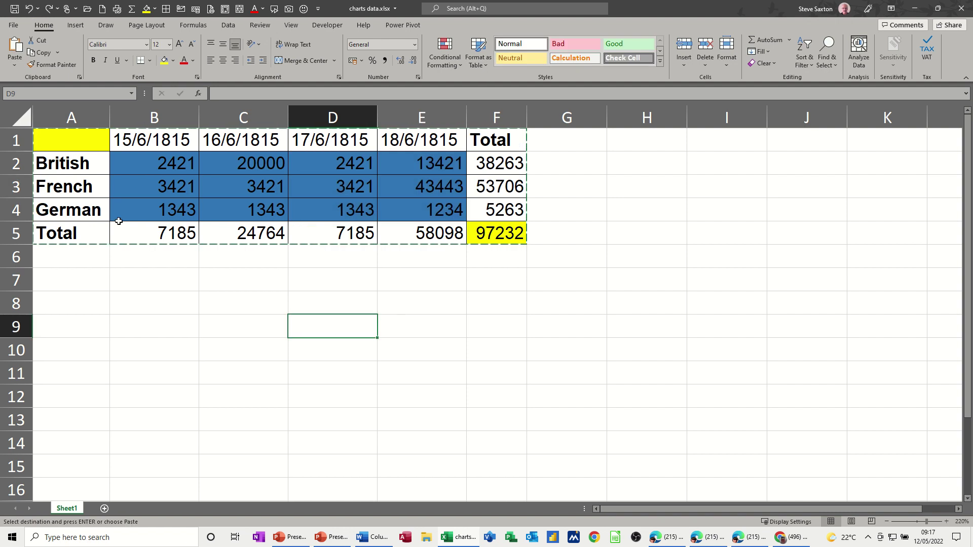
Insert an empty row 4 above German, pushing German to row 5 and Total to row 6.
{"action": "left_click", "coordinate": [14, 209]}
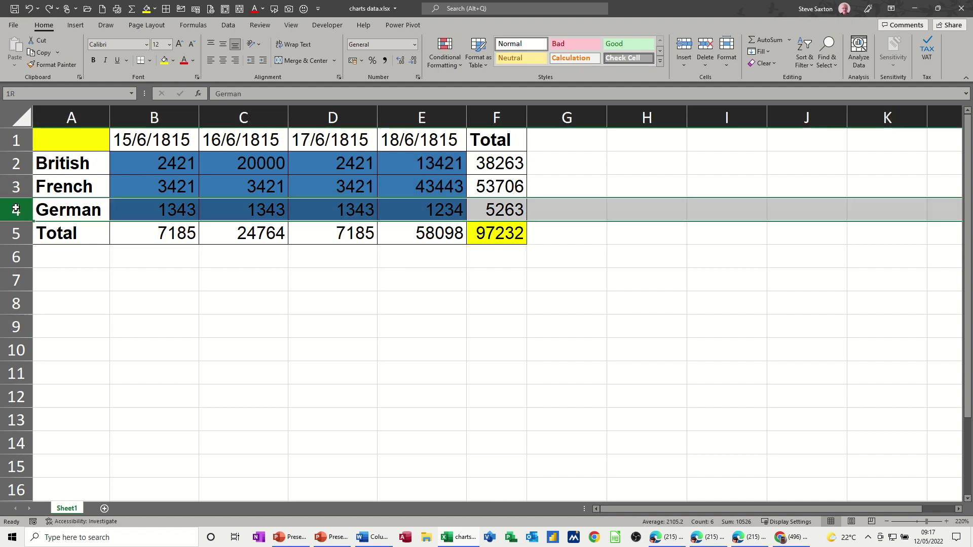
{"action": "right_click", "coordinate": [16, 209]}
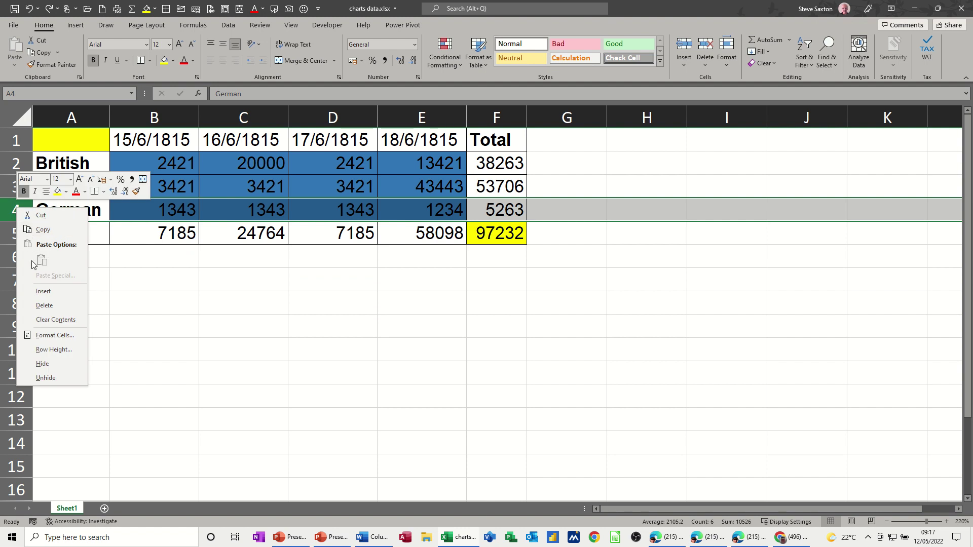
{"action": "left_click", "coordinate": [43, 291]}
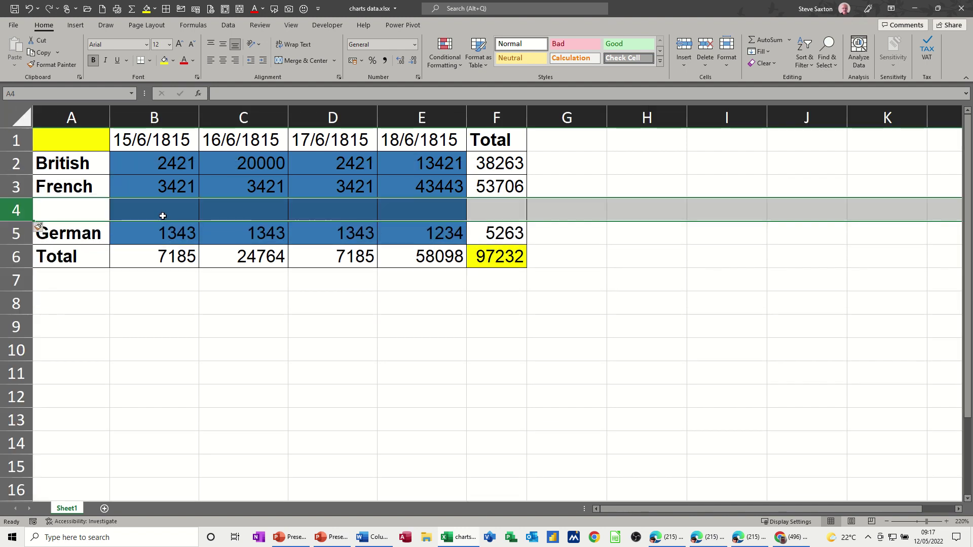
{"action": "left_click", "coordinate": [152, 303]}
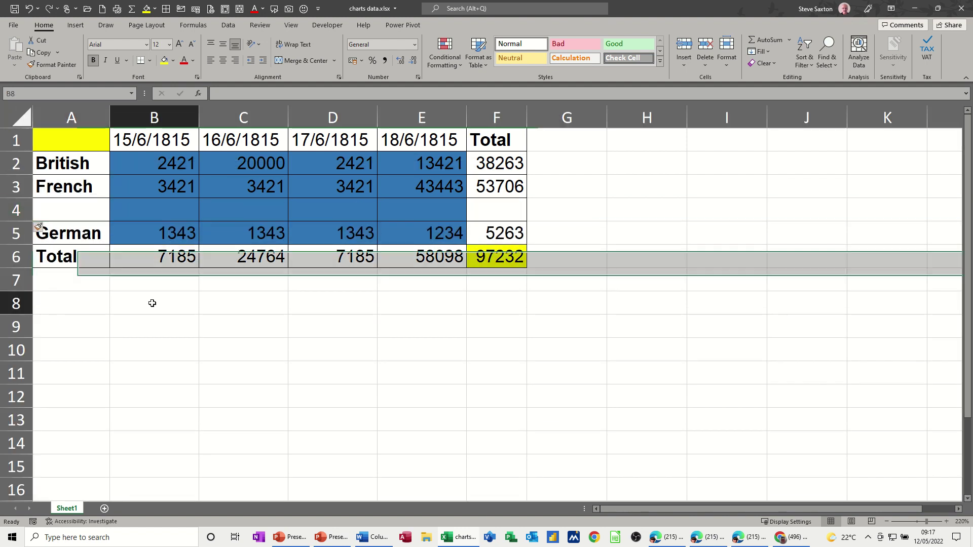
Check that Word's linked tables show the new blank row, then return to Excel.
{"action": "left_click", "coordinate": [371, 538]}
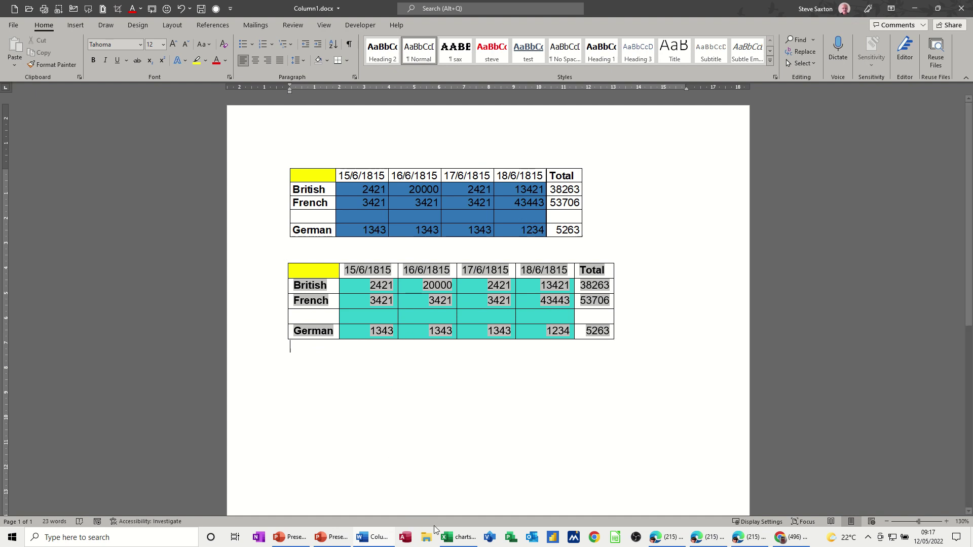
{"action": "left_click", "coordinate": [451, 539]}
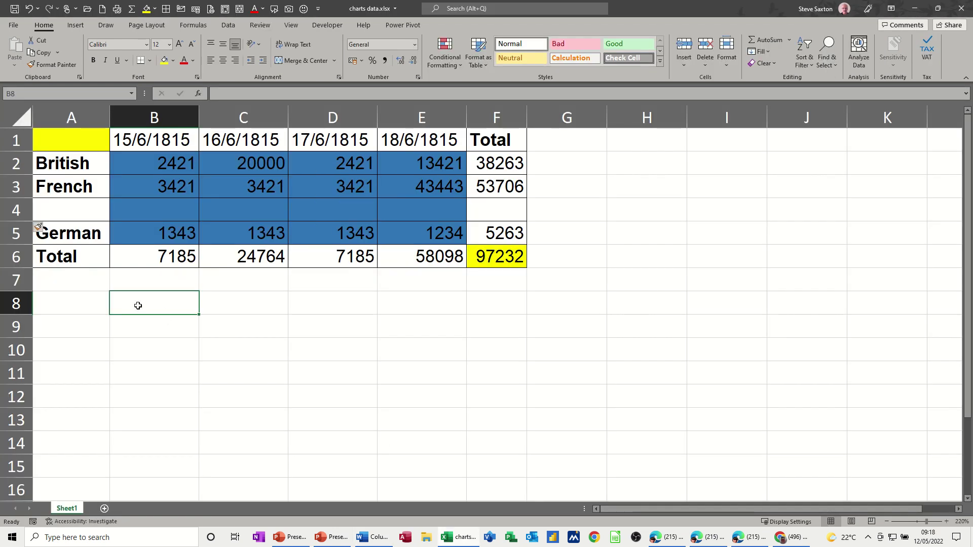
Undo the row insertion and copy A1:F6, including the empty row below Total.
{"action": "left_click", "coordinate": [29, 10]}
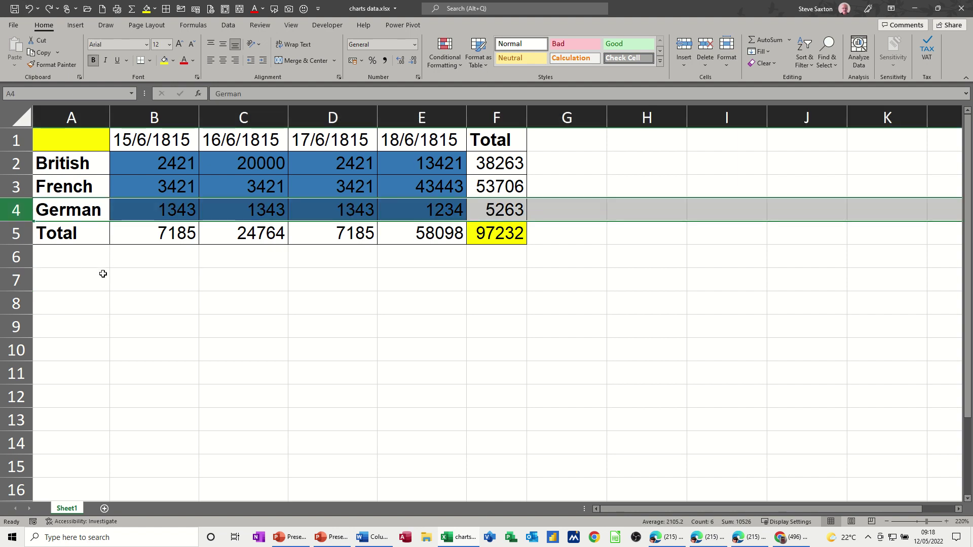
{"action": "left_click", "coordinate": [103, 274]}
{"action": "left_click_drag", "start_coordinate": [59, 133], "coordinate": [469, 258]}
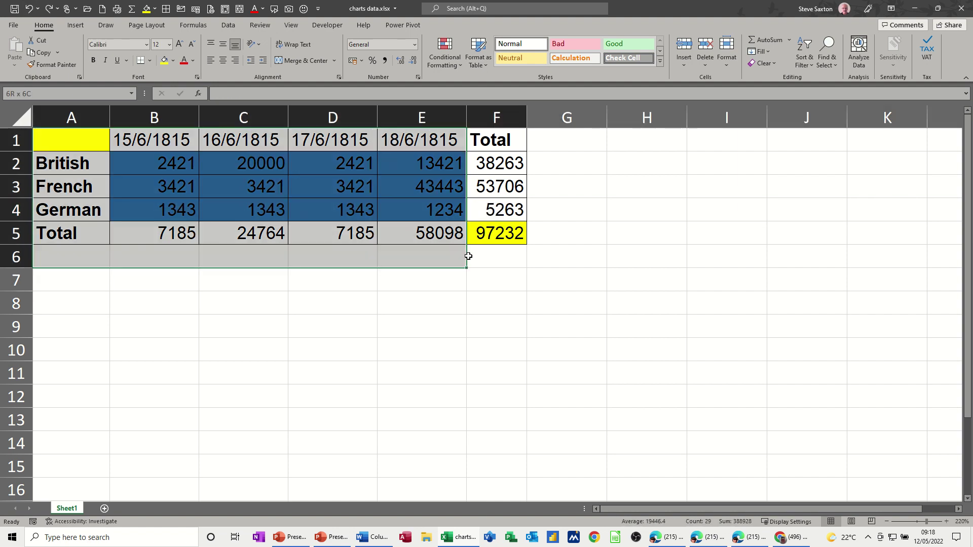
{"action": "right_click", "coordinate": [230, 182]}
{"action": "left_click", "coordinate": [256, 205]}
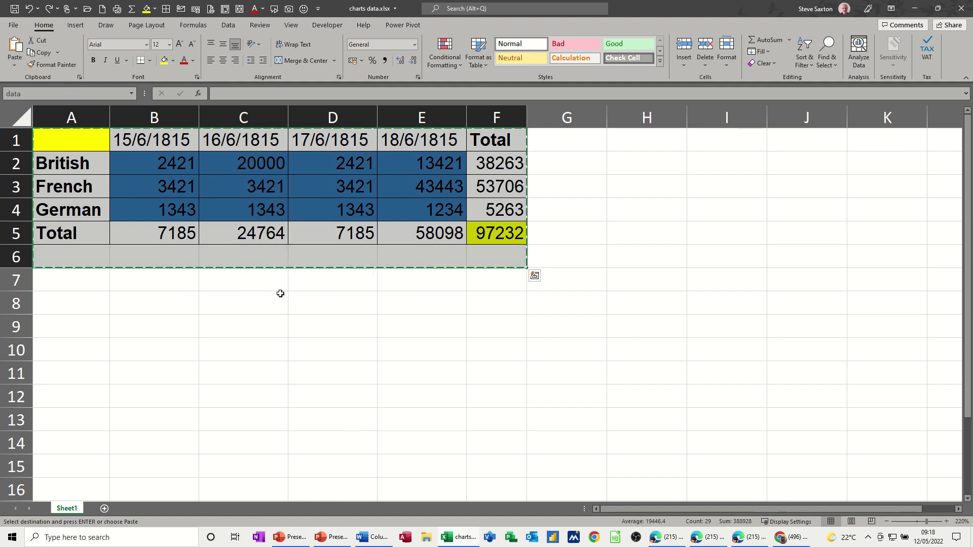
Paste A1:F6 below the second Word table as a linked Microsoft Excel Worksheet Object.
{"action": "left_click", "coordinate": [372, 538]}
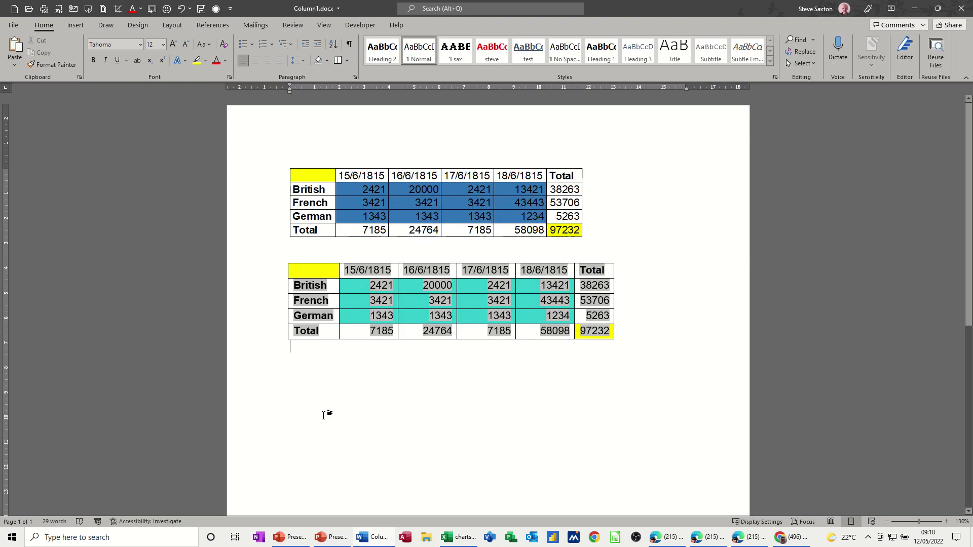
{"action": "key", "text": "Return"}
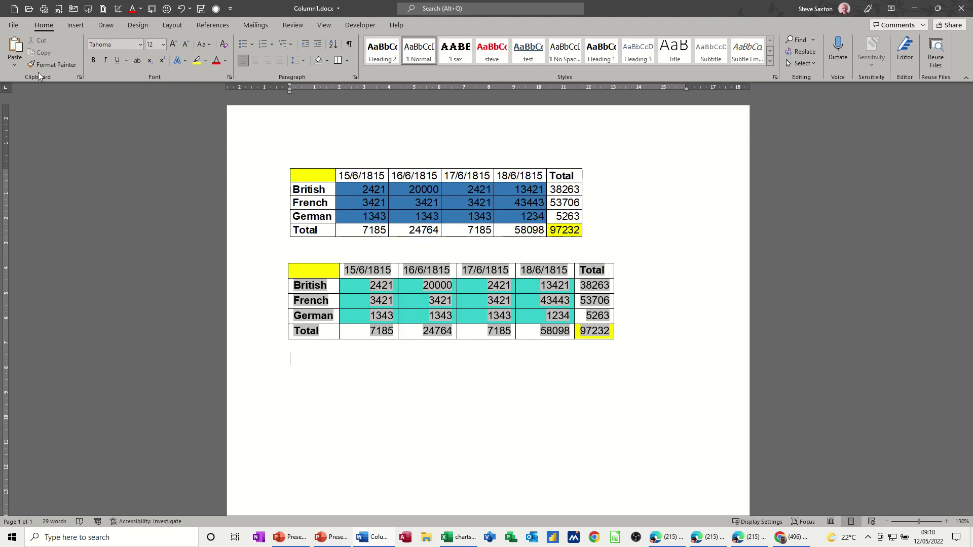
{"action": "left_click", "coordinate": [15, 64]}
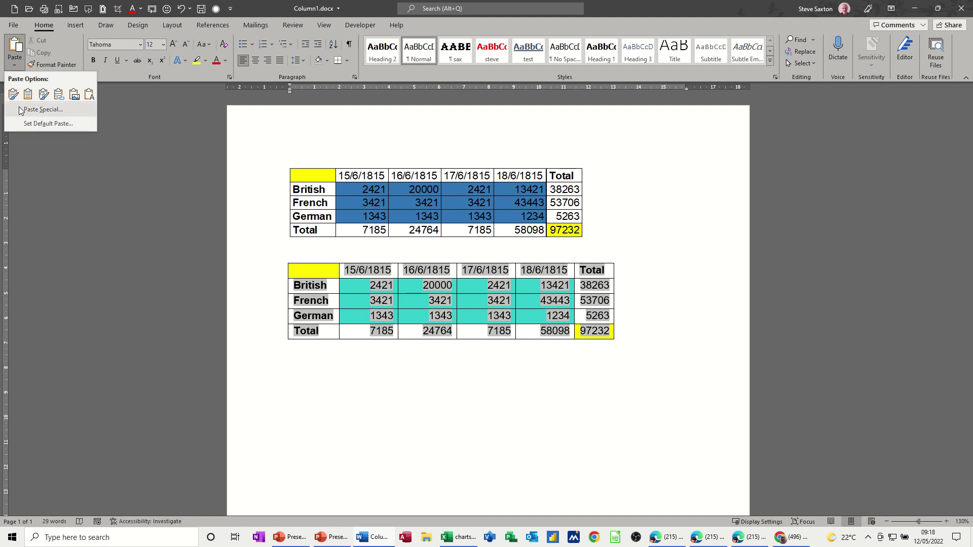
{"action": "left_click", "coordinate": [42, 110]}
{"action": "left_click", "coordinate": [366, 227]}
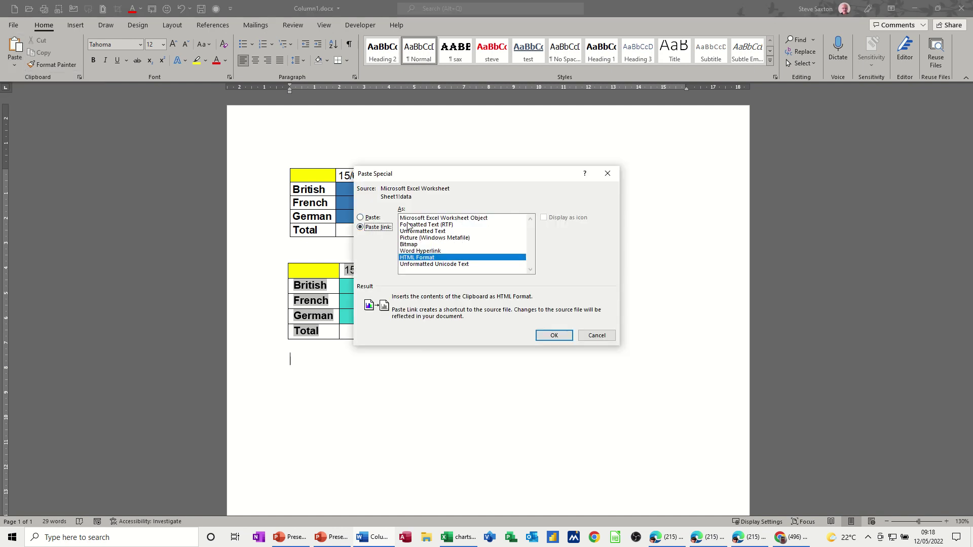
{"action": "left_click", "coordinate": [411, 218]}
{"action": "left_click", "coordinate": [549, 335]}
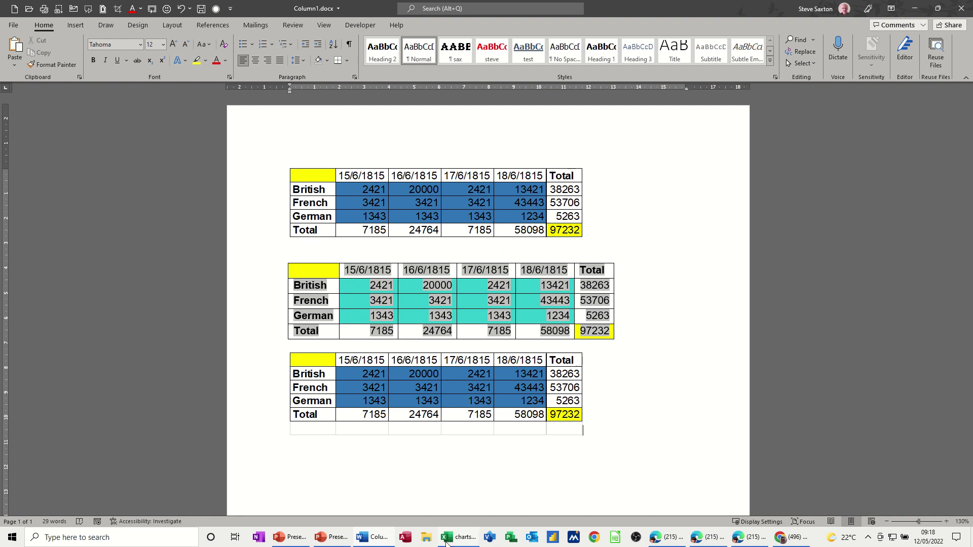
{"action": "left_click", "coordinate": [454, 541]}
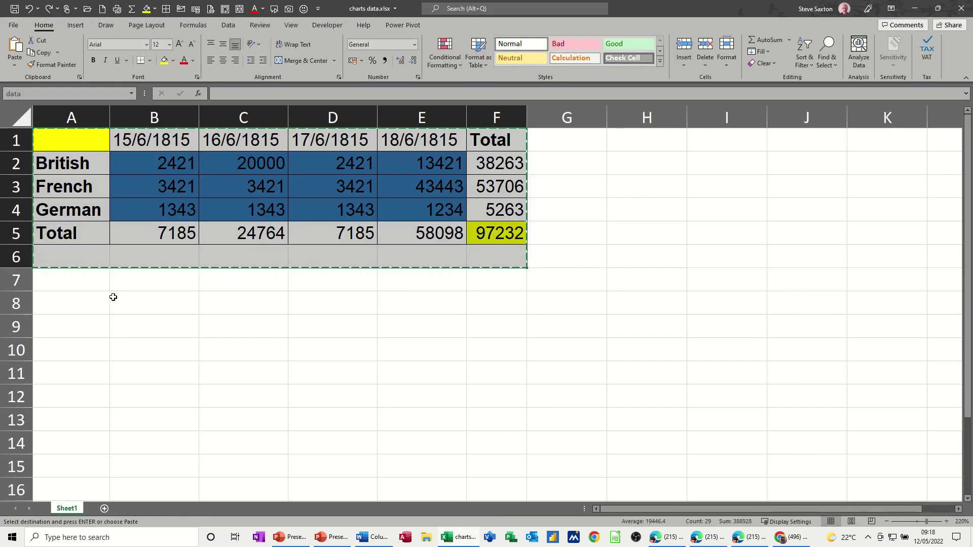
Insert a blank row 3 above French in Excel and check Word's linked tables.
{"action": "key", "text": "Escape"}
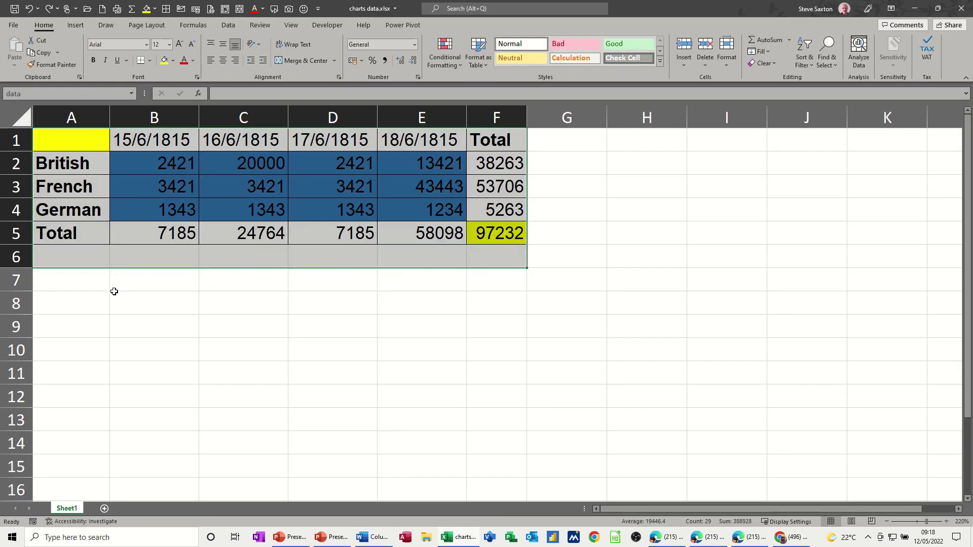
{"action": "left_click", "coordinate": [7, 189]}
{"action": "right_click", "coordinate": [9, 188]}
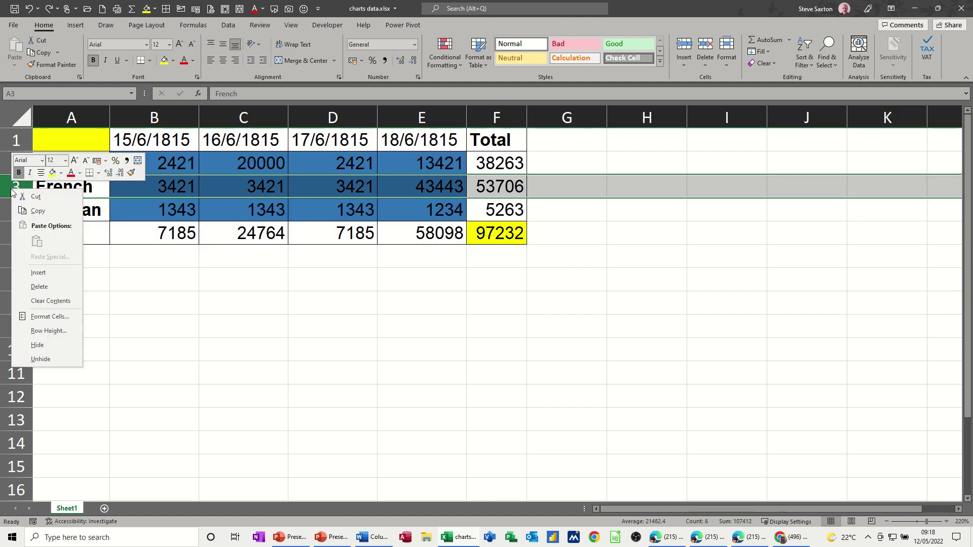
{"action": "left_click", "coordinate": [38, 272]}
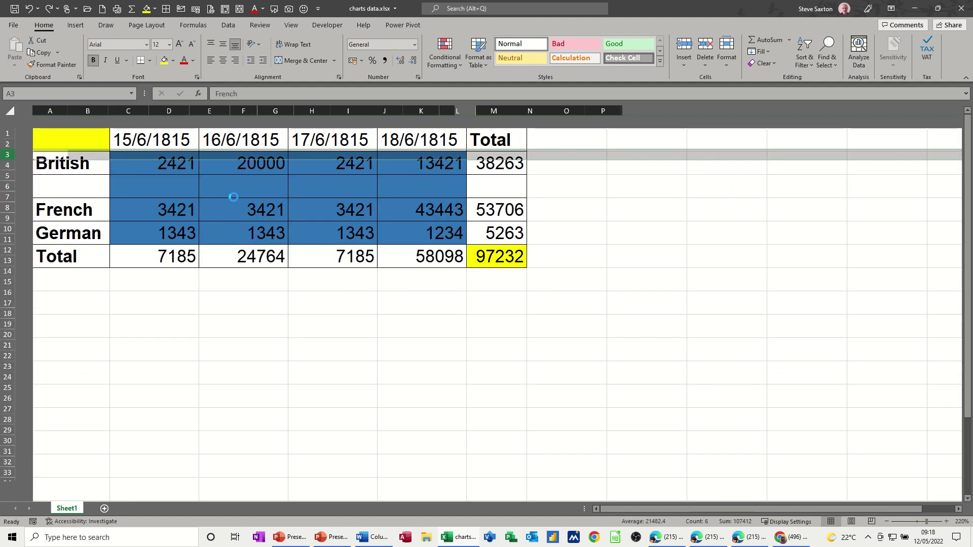
{"action": "left_click", "coordinate": [363, 538]}
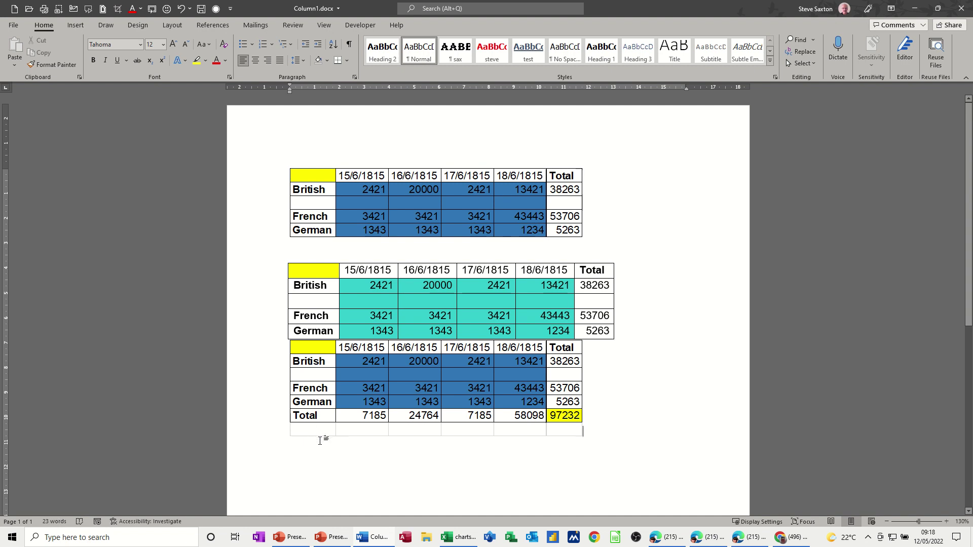
Insert two more blank rows at rows 3–4 above French, moving Total to row 8.
{"action": "left_click", "coordinate": [458, 537]}
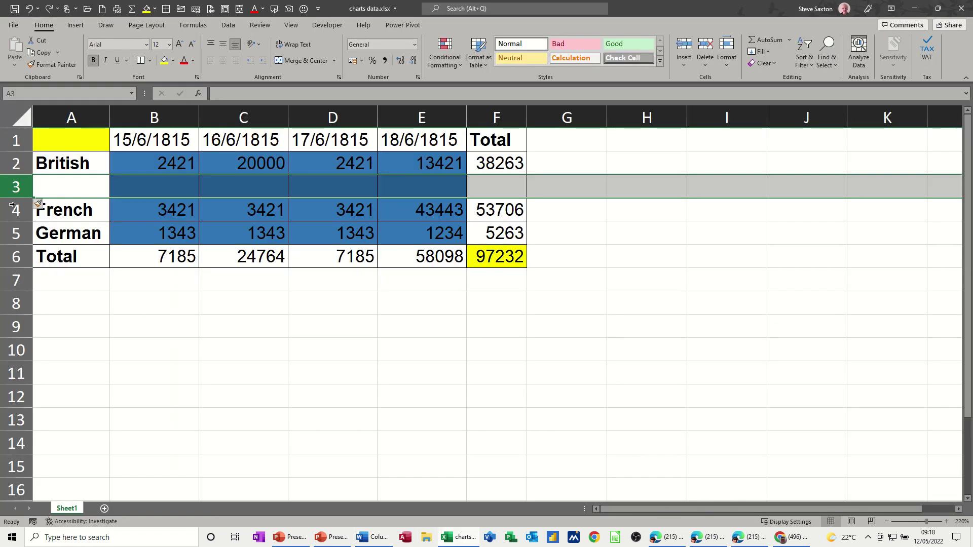
{"action": "left_click", "coordinate": [12, 204], "text": "shift"}
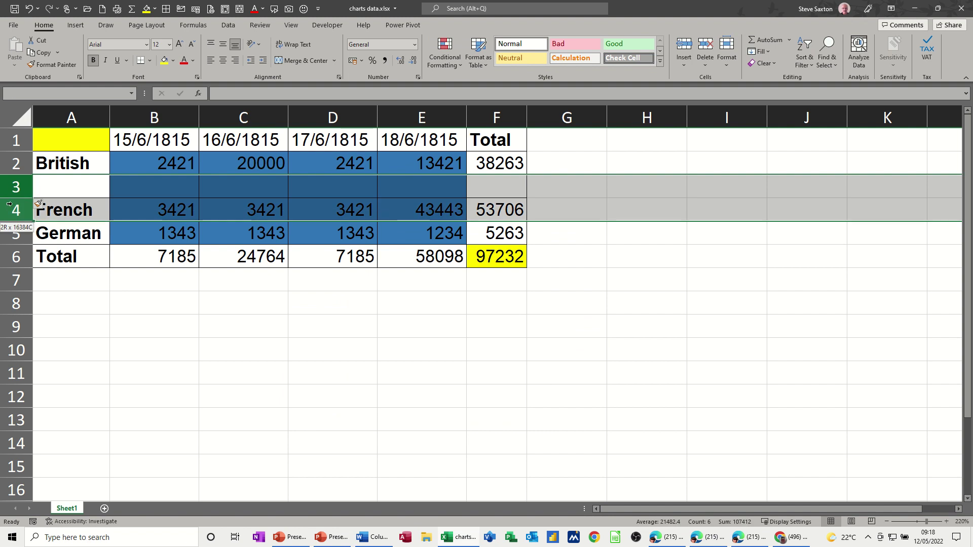
{"action": "right_click", "coordinate": [13, 204]}
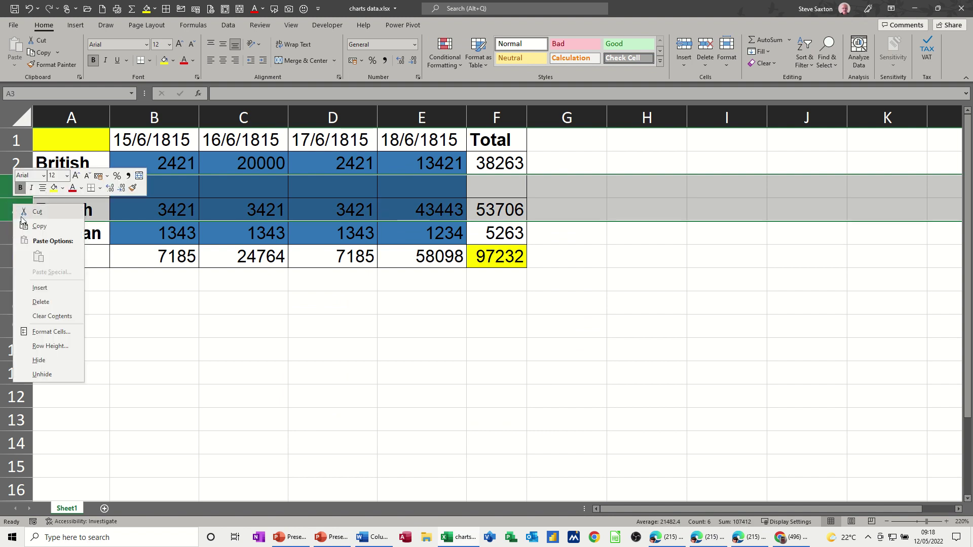
{"action": "left_click", "coordinate": [37, 287]}
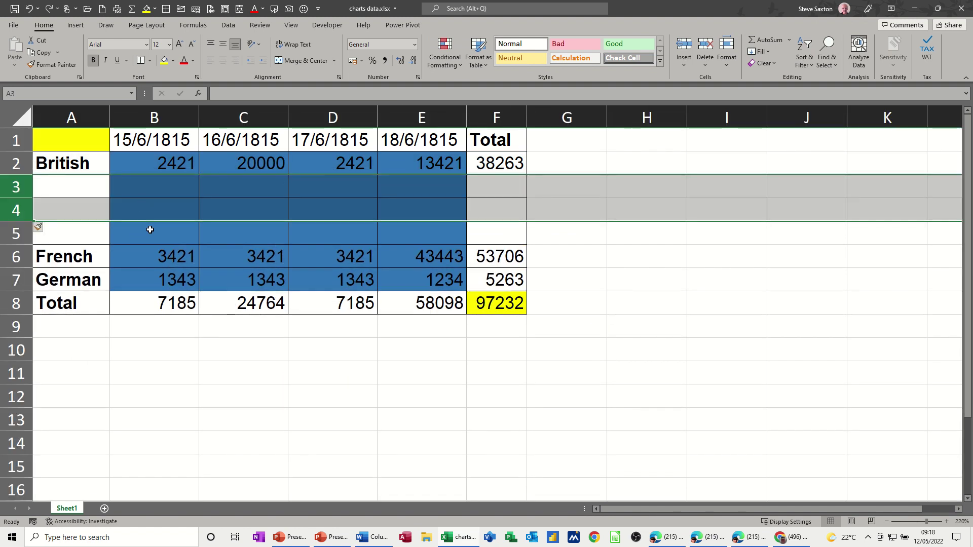
Review the updated linked tables in Word, then drag the blank PowerPoint window over it.
{"action": "left_click", "coordinate": [369, 537]}
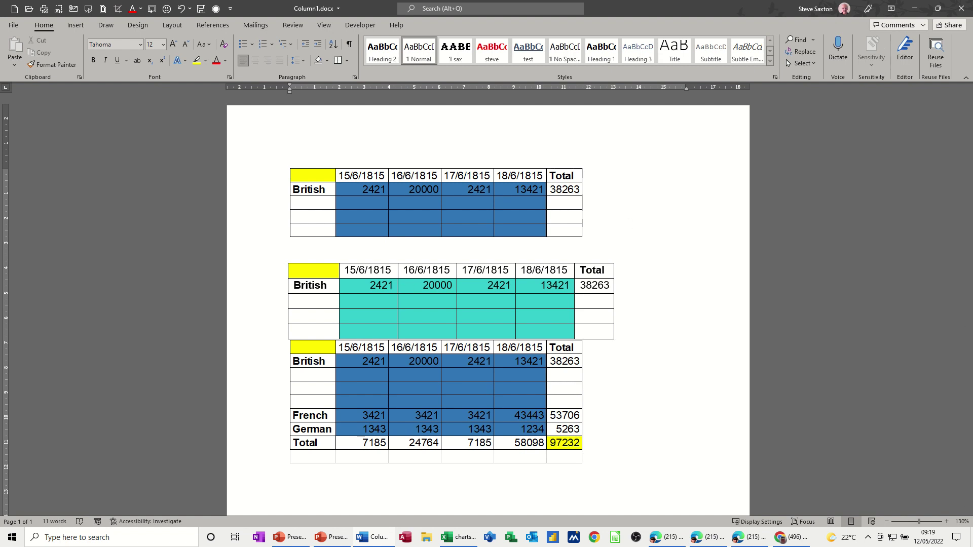
{"action": "left_click_drag", "start_coordinate": [972, 56], "coordinate": [400, 47]}
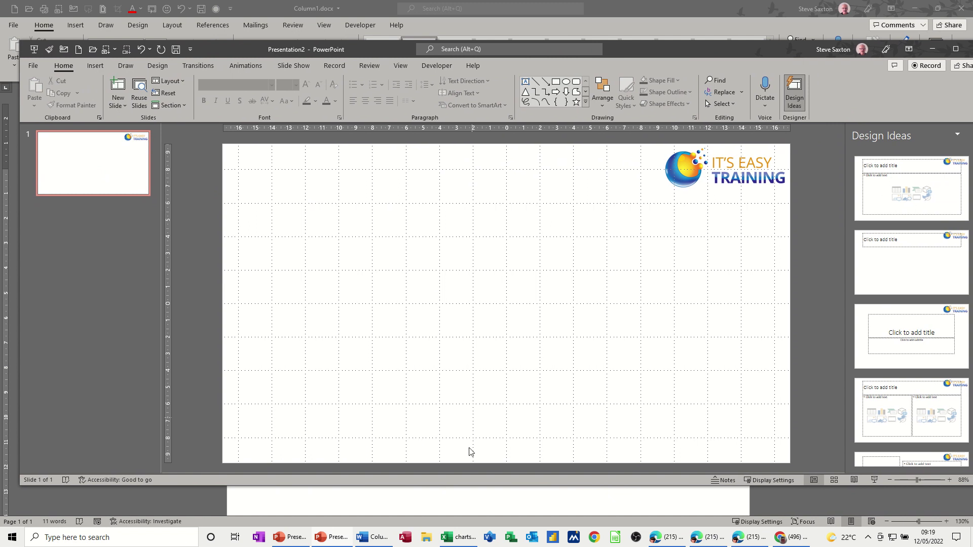
Undo the inserted blank rows in Excel so German is back at row 4.
{"action": "left_click", "coordinate": [447, 537]}
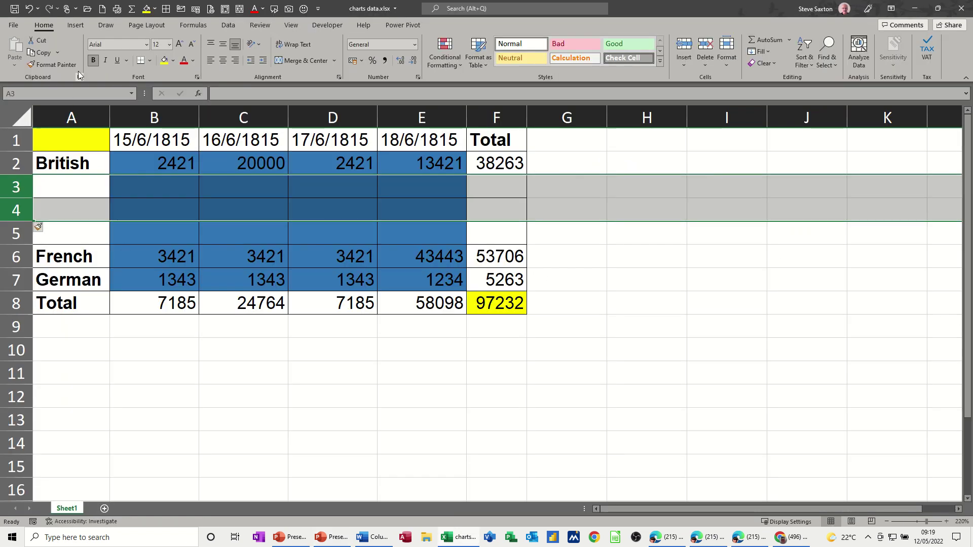
{"action": "left_click", "coordinate": [28, 9]}
{"action": "left_click", "coordinate": [28, 8]}
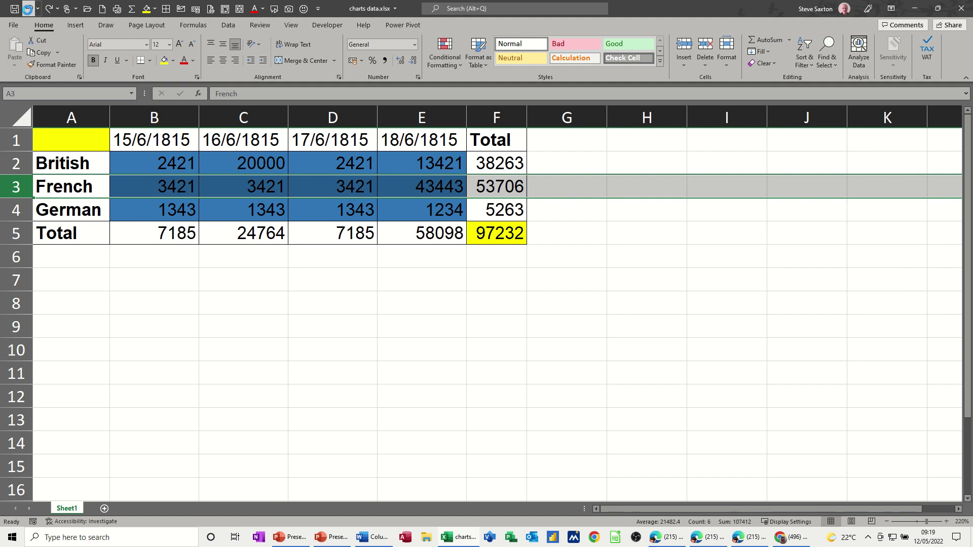
{"action": "key", "text": "ctrl+z"}
{"action": "left_click", "coordinate": [138, 257]}
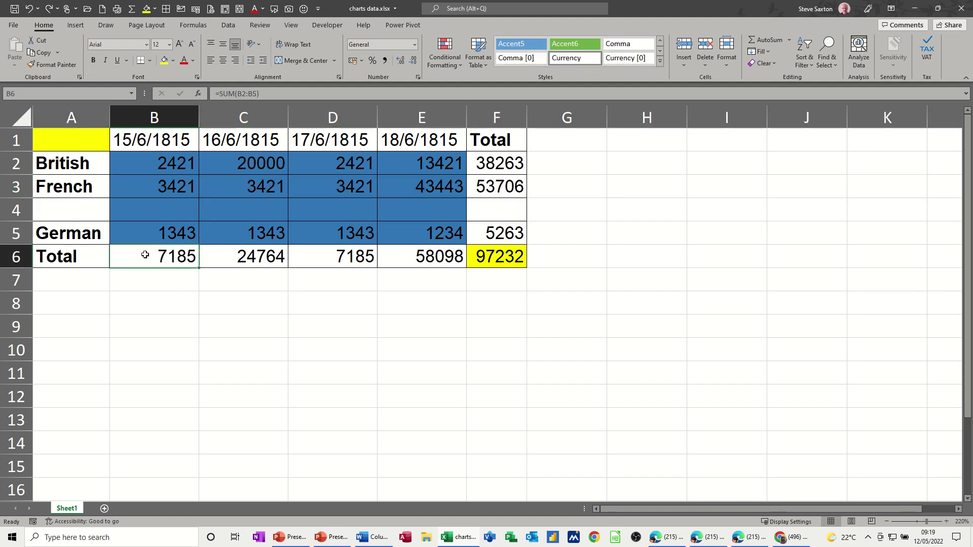
{"action": "left_click", "coordinate": [48, 8]}
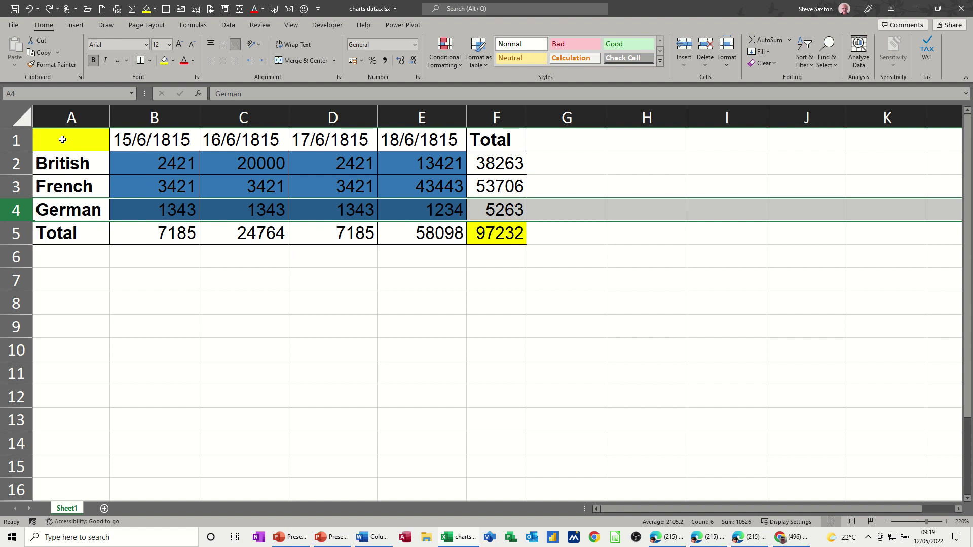
Copy range A1:F6, including the empty row below the table.
{"action": "left_click_drag", "start_coordinate": [63, 139], "coordinate": [479, 256]}
{"action": "right_click", "coordinate": [242, 187]}
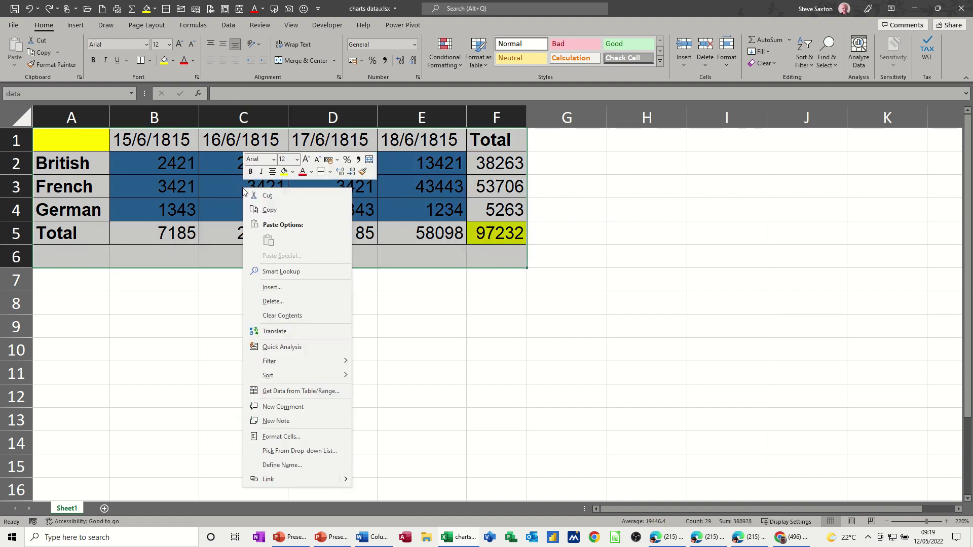
{"action": "left_click", "coordinate": [260, 209]}
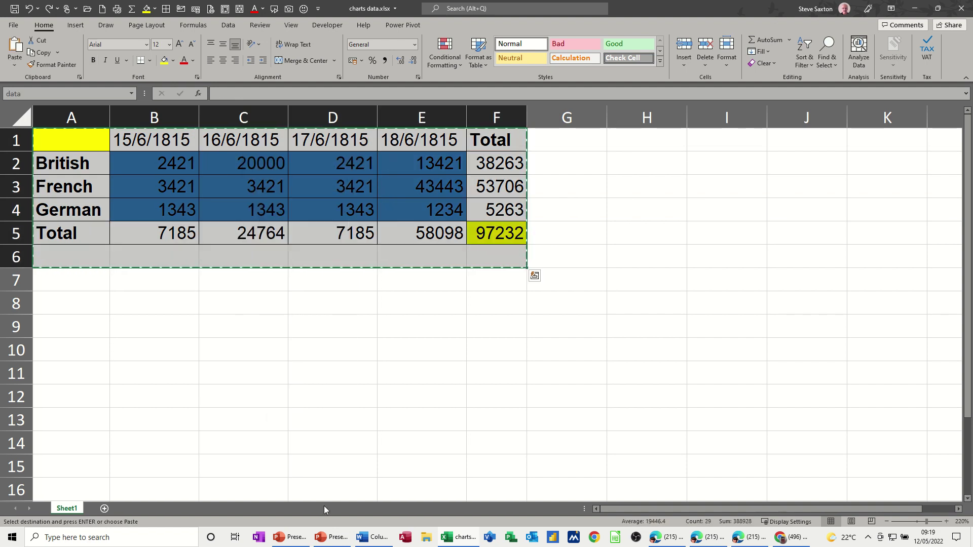
{"action": "mouse_move", "coordinate": [328, 540]}
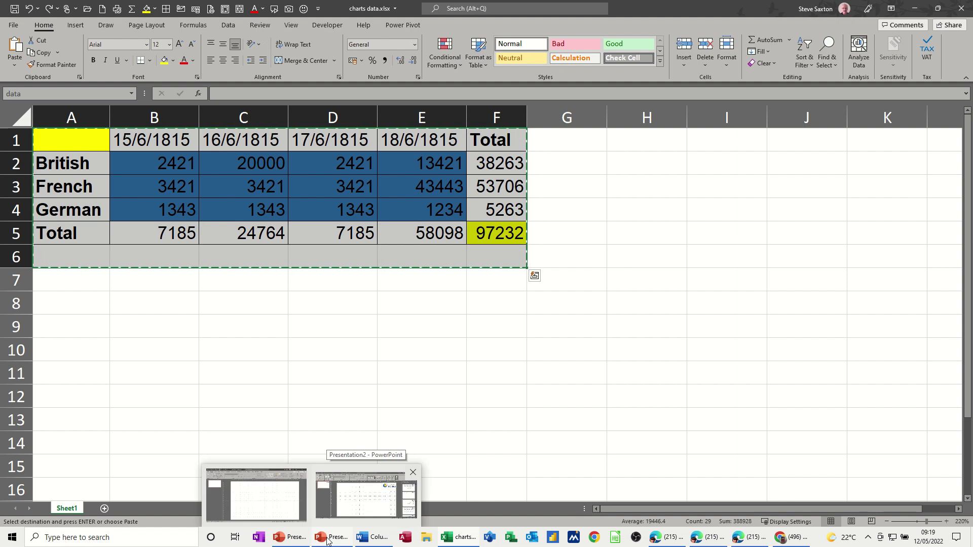
Paste the copied range onto the PowerPoint slide as a linked Excel worksheet object.
{"action": "left_click", "coordinate": [344, 509]}
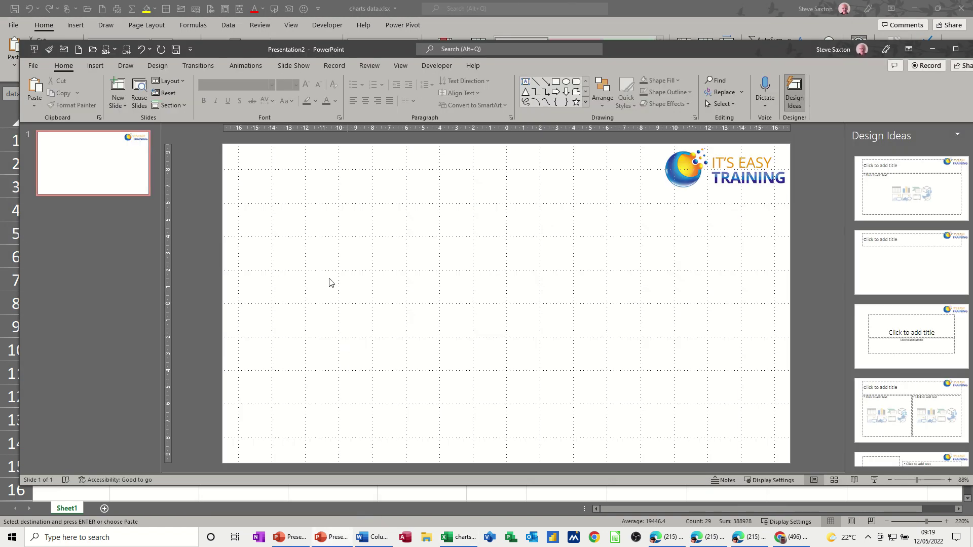
{"action": "left_click", "coordinate": [31, 106]}
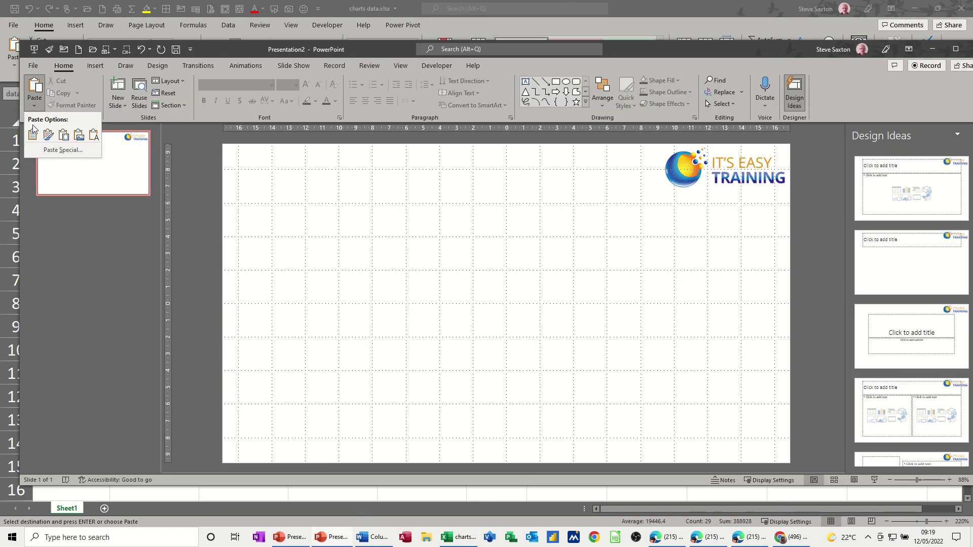
{"action": "left_click", "coordinate": [33, 133]}
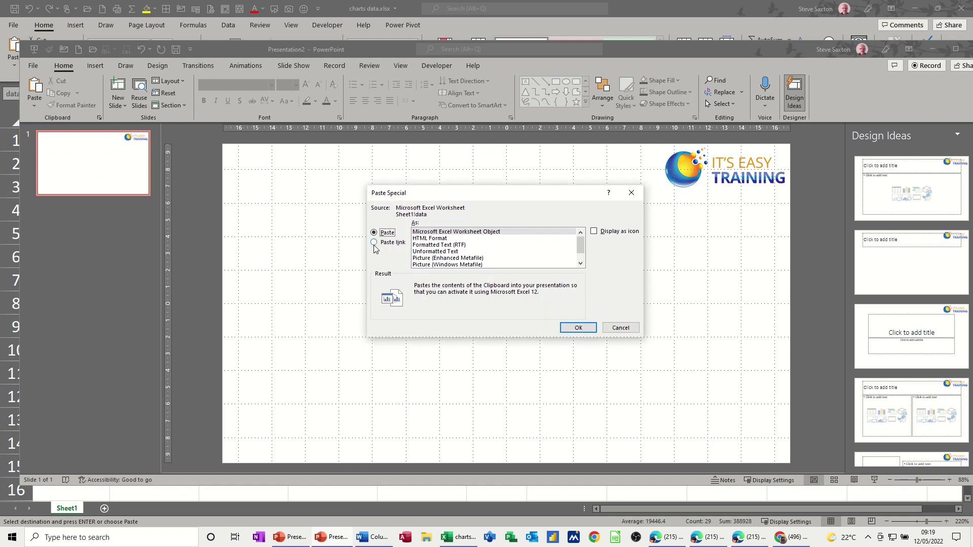
{"action": "left_click", "coordinate": [374, 242]}
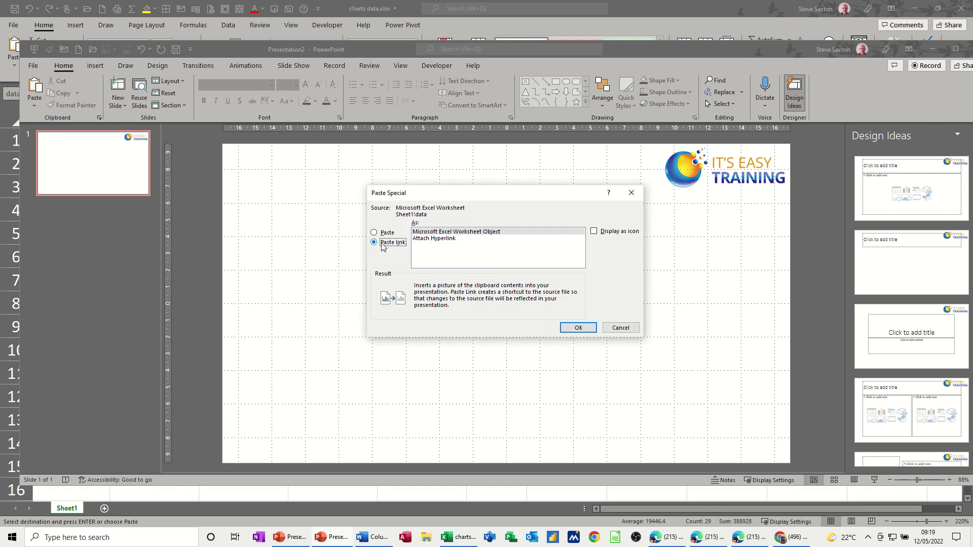
{"action": "left_click", "coordinate": [575, 328]}
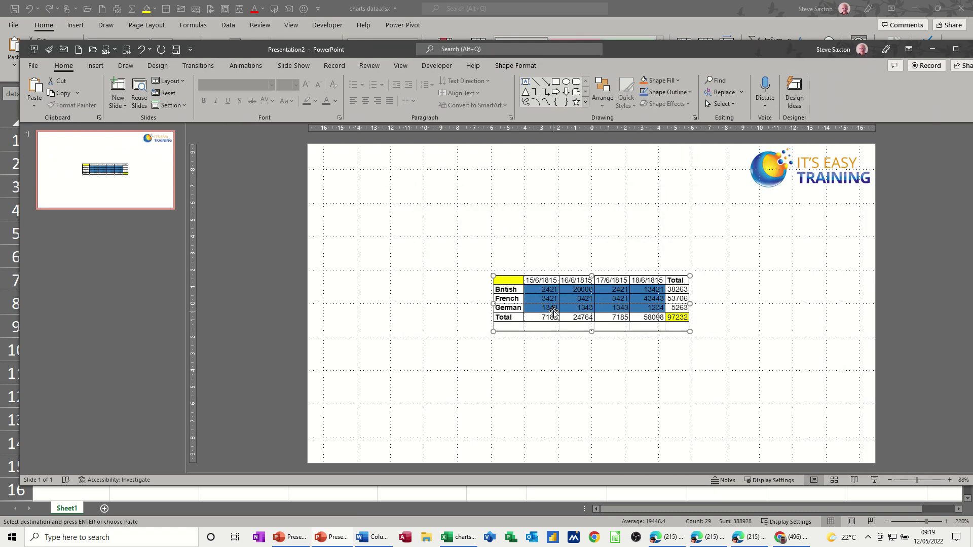
Enlarge the linked table and place it in the slide's upper left.
{"action": "left_click_drag", "start_coordinate": [553, 311], "coordinate": [444, 243]}
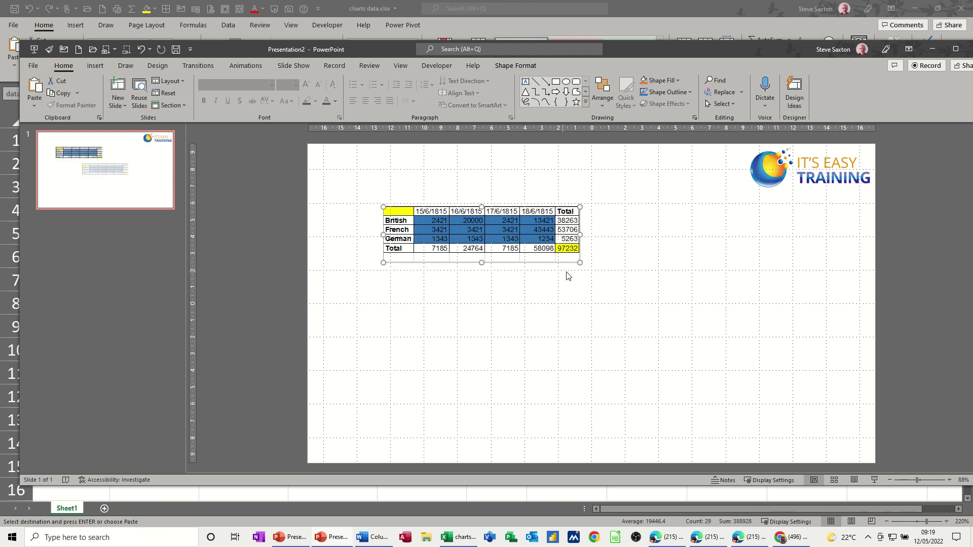
{"action": "left_click_drag", "start_coordinate": [580, 263], "coordinate": [636, 315]}
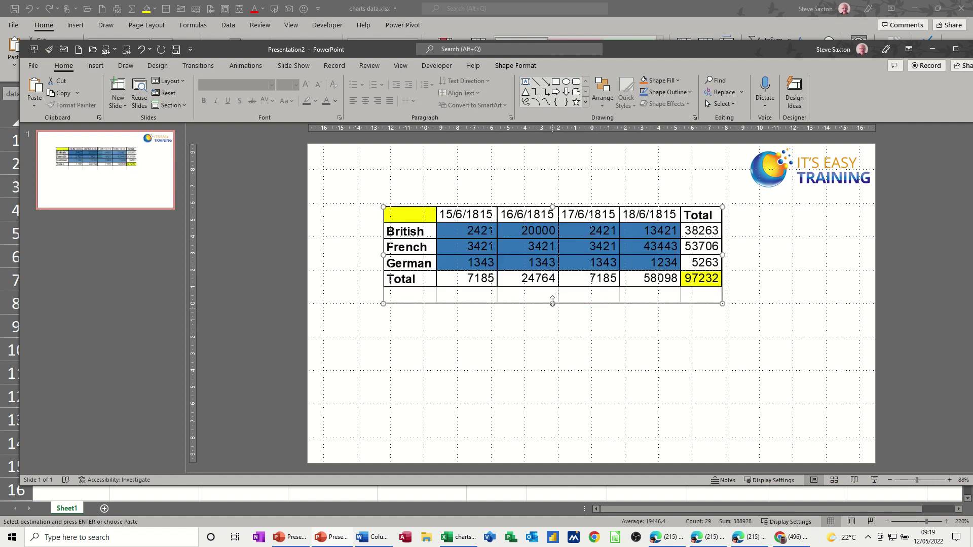
{"action": "left_click_drag", "start_coordinate": [516, 274], "coordinate": [491, 261]}
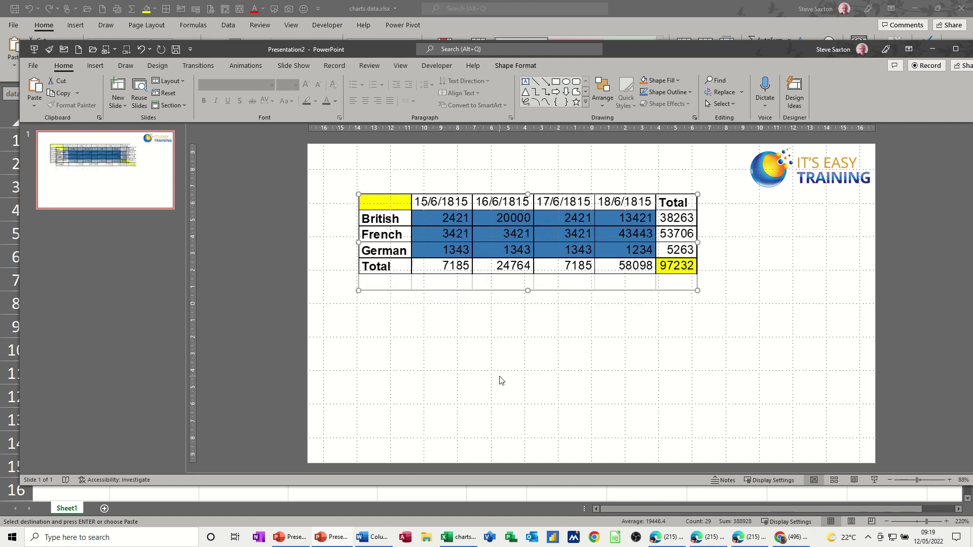
Insert a blank row 3 above French in Excel, then check the linked slide table.
{"action": "left_click", "coordinate": [451, 537]}
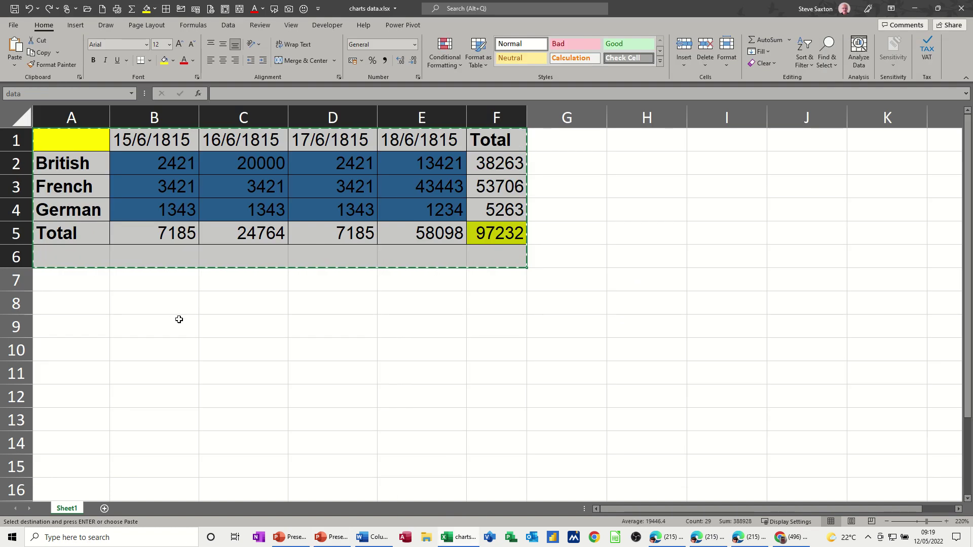
{"action": "key", "text": "Escape"}
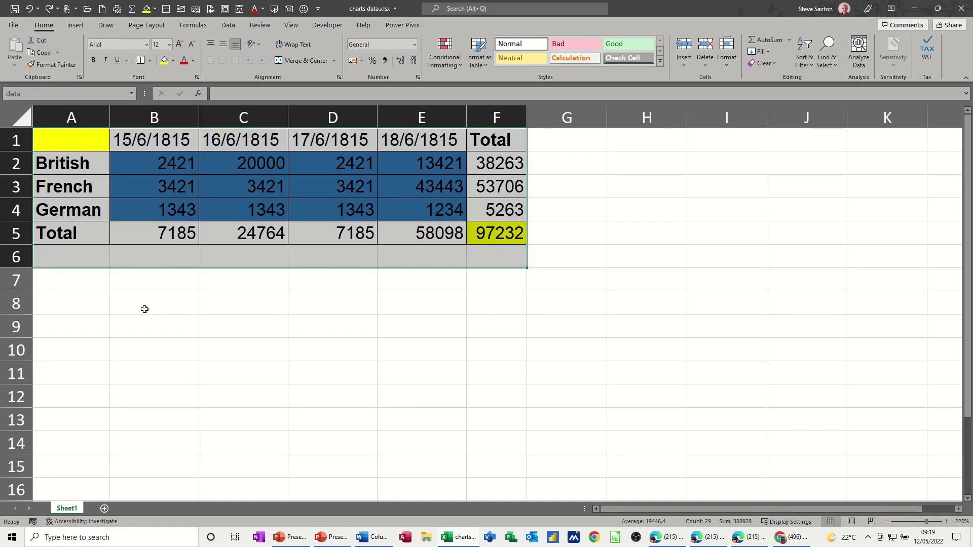
{"action": "left_click", "coordinate": [17, 188]}
{"action": "right_click", "coordinate": [18, 188]}
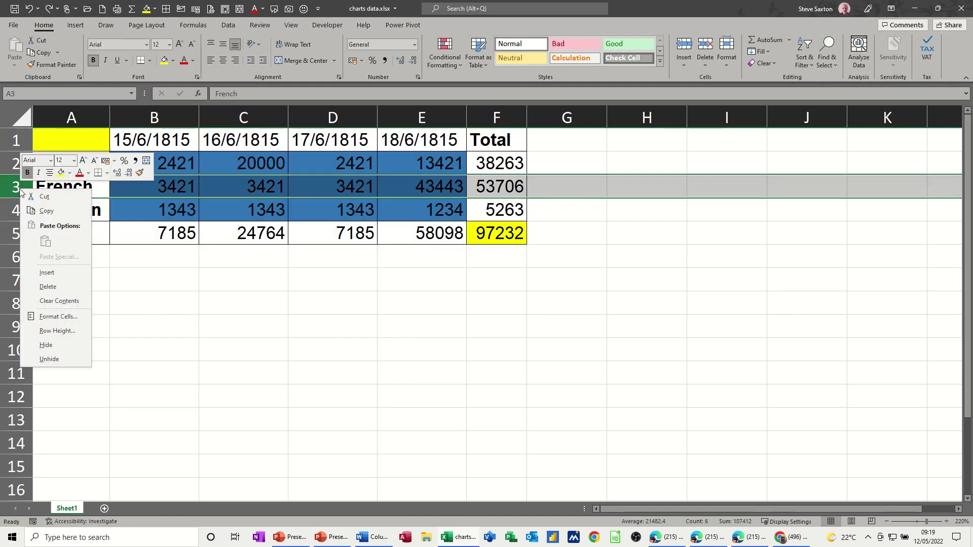
{"action": "left_click", "coordinate": [40, 274]}
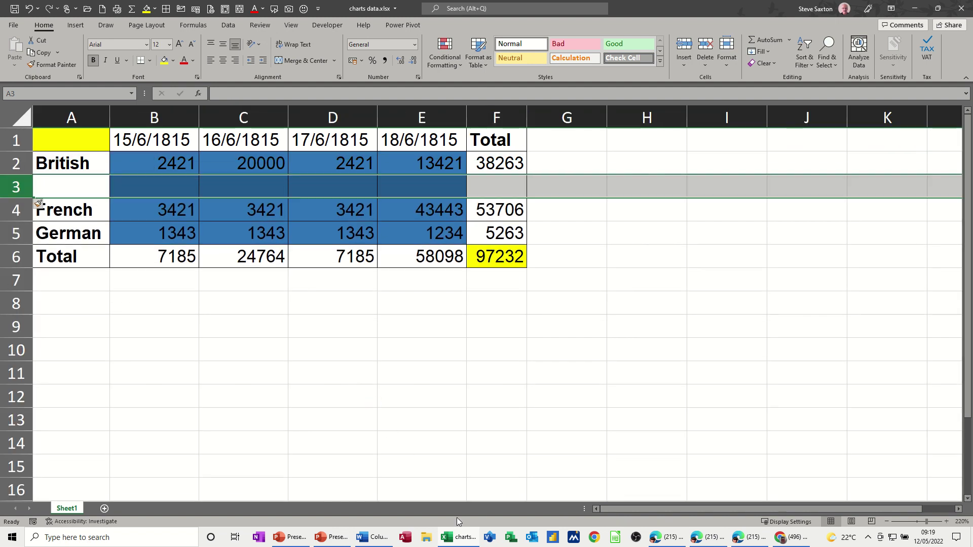
{"action": "left_click", "coordinate": [333, 538]}
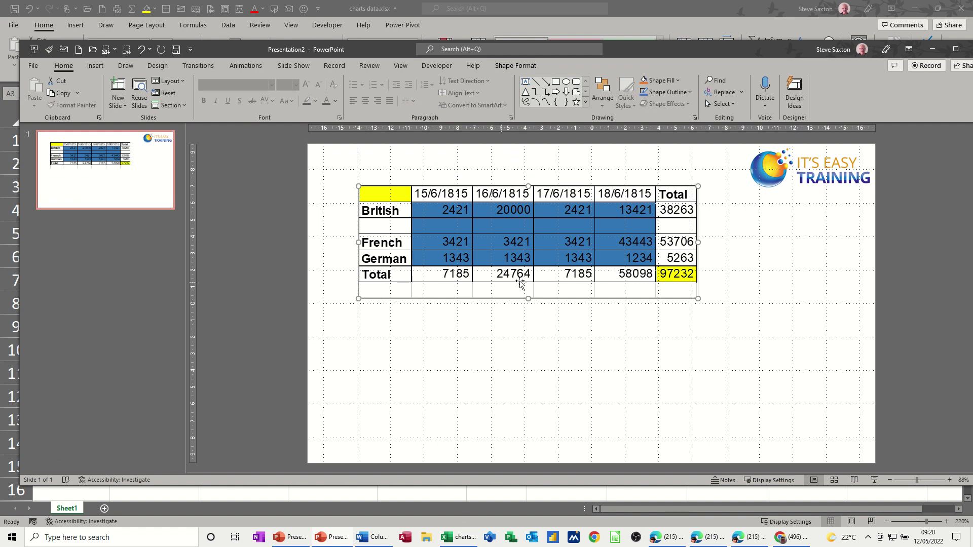
Deselect the slide table and return to the charts data.xlsx workbook.
{"action": "left_click", "coordinate": [389, 339]}
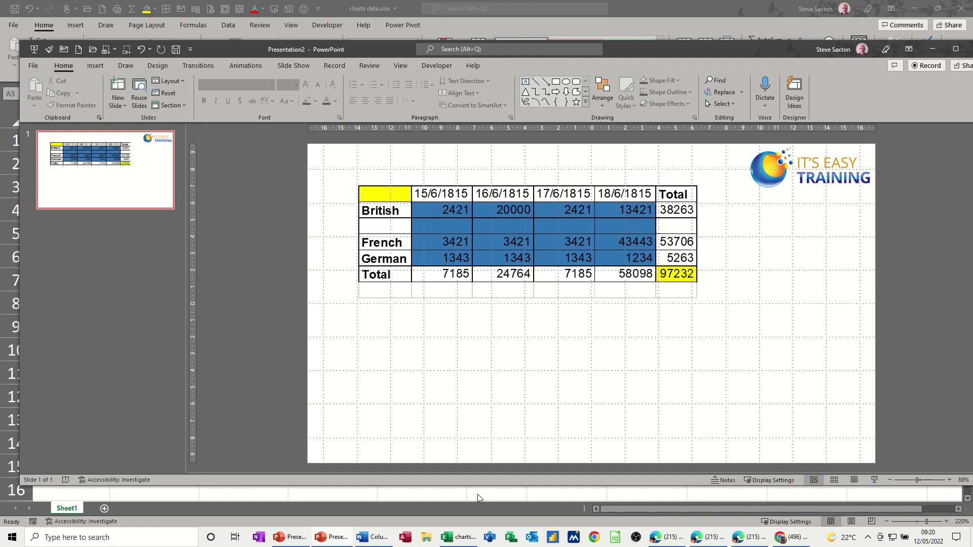
{"action": "left_click", "coordinate": [450, 538]}
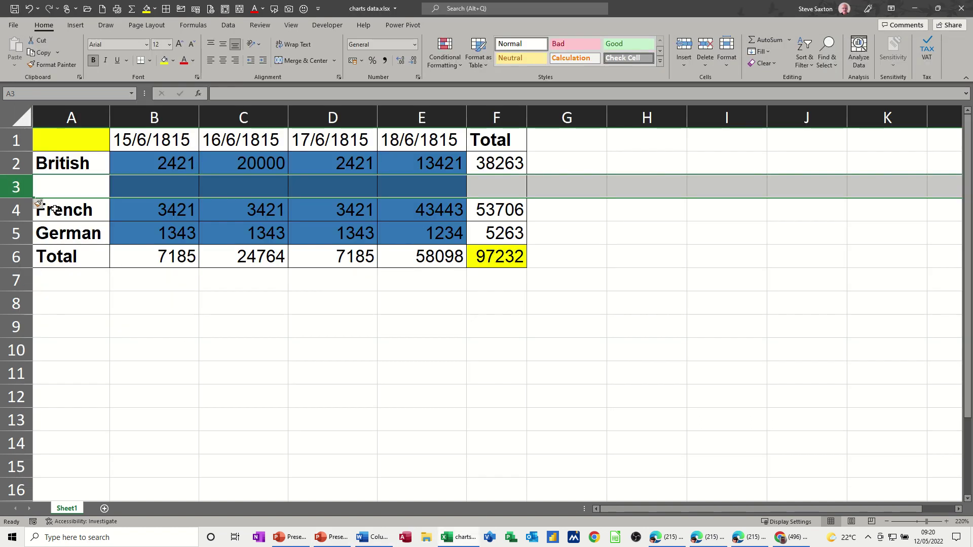
Undo the row insertion and copy only A1:F5, without the spare blank row.
{"action": "left_click", "coordinate": [28, 8]}
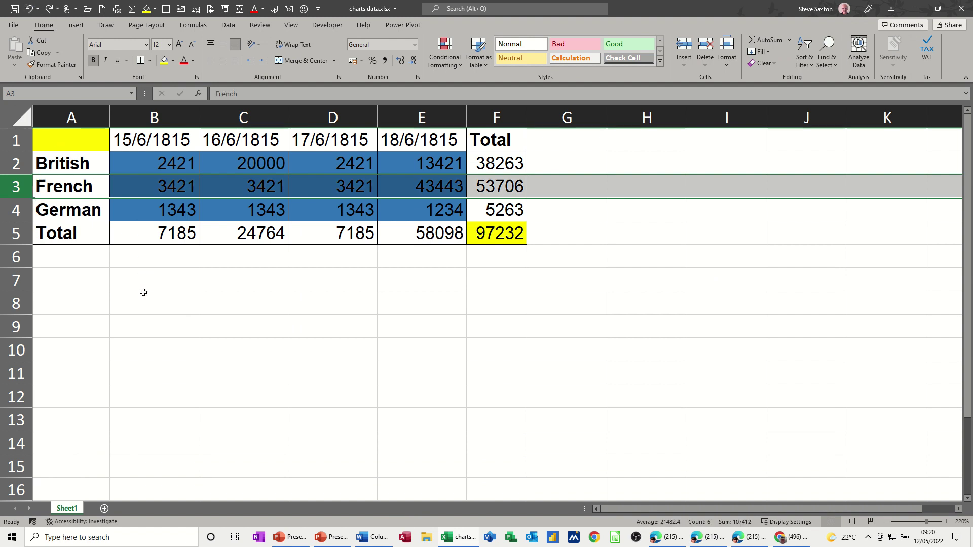
{"action": "left_click_drag", "start_coordinate": [58, 138], "coordinate": [486, 232]}
{"action": "right_click", "coordinate": [419, 231]}
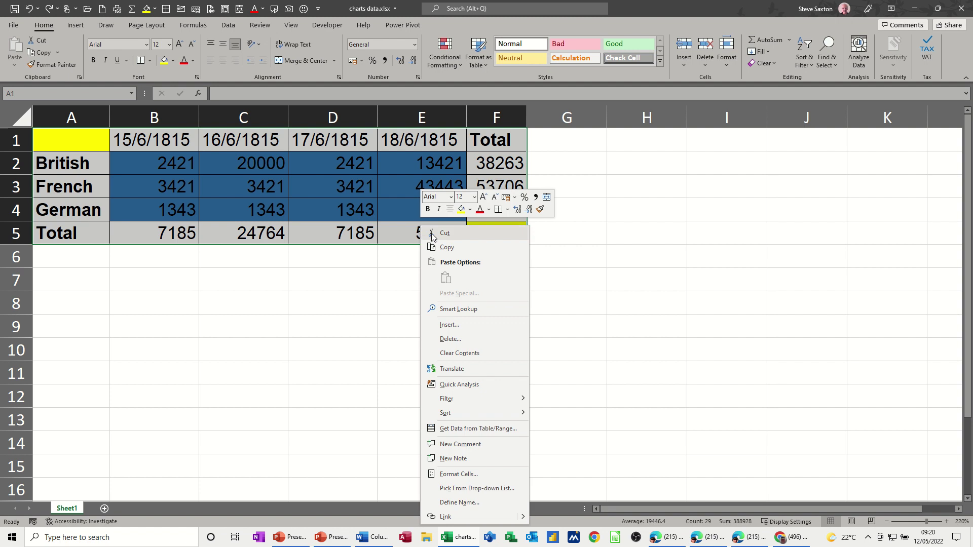
{"action": "left_click", "coordinate": [428, 245]}
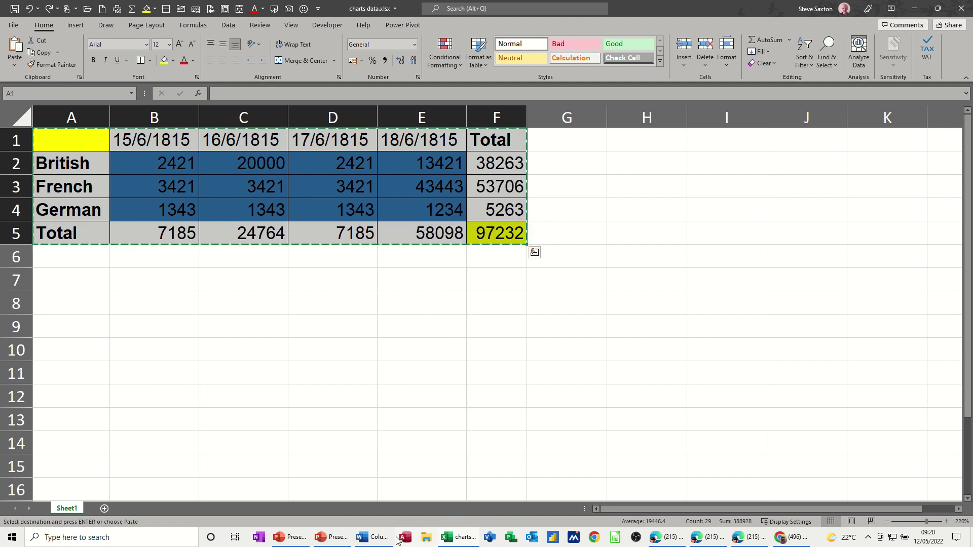
{"action": "left_click", "coordinate": [335, 538]}
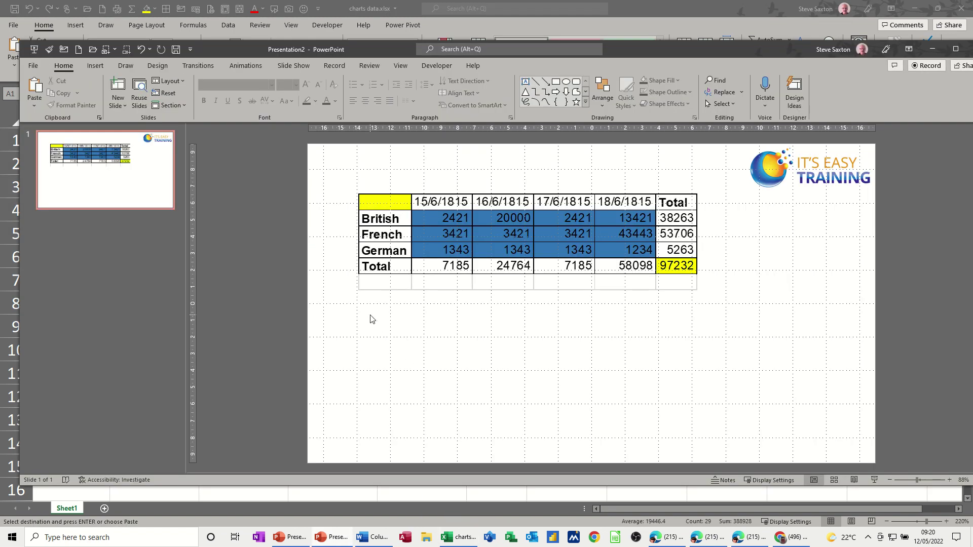
Delete the old slide table, paste A1:F5 as a link, and enlarge it.
{"action": "left_click", "coordinate": [697, 284]}
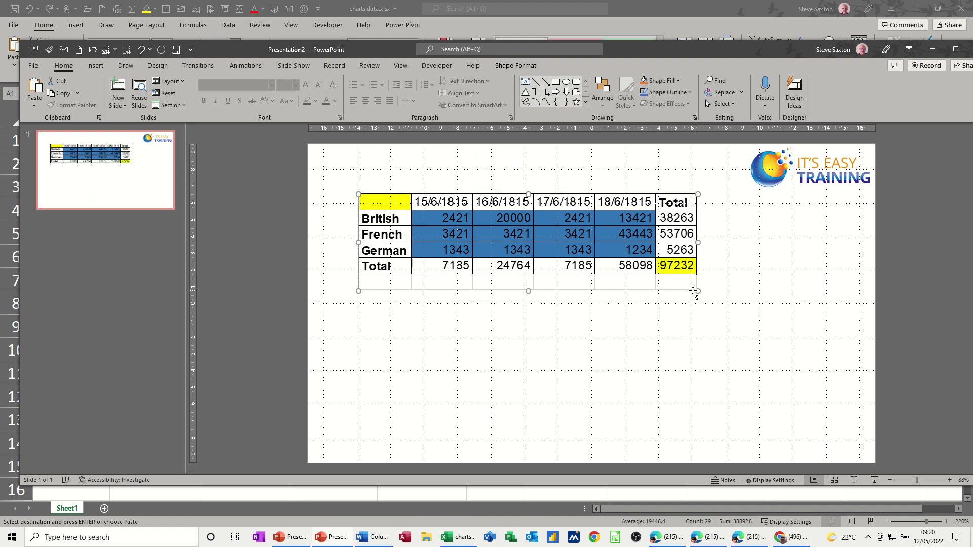
{"action": "key", "text": "Delete"}
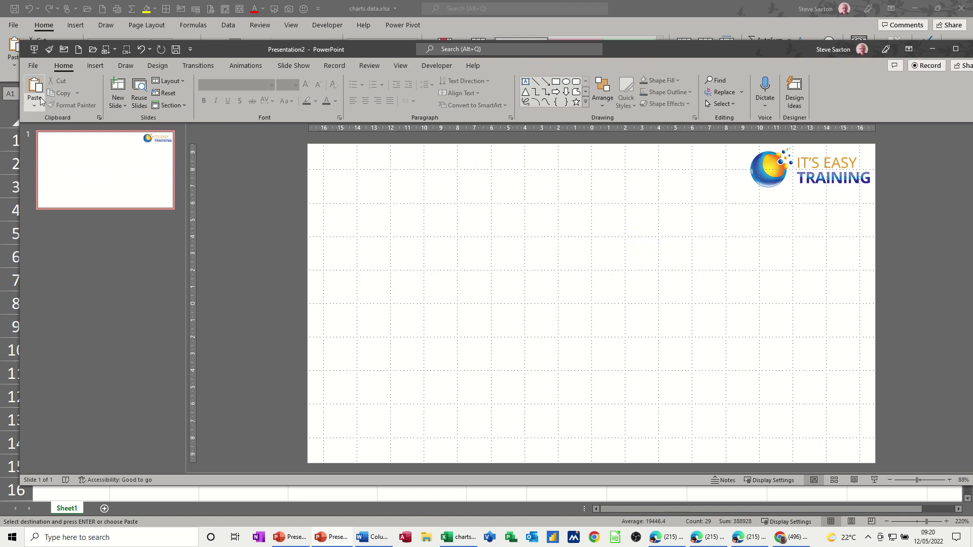
{"action": "left_click", "coordinate": [34, 105]}
{"action": "left_click", "coordinate": [57, 150]}
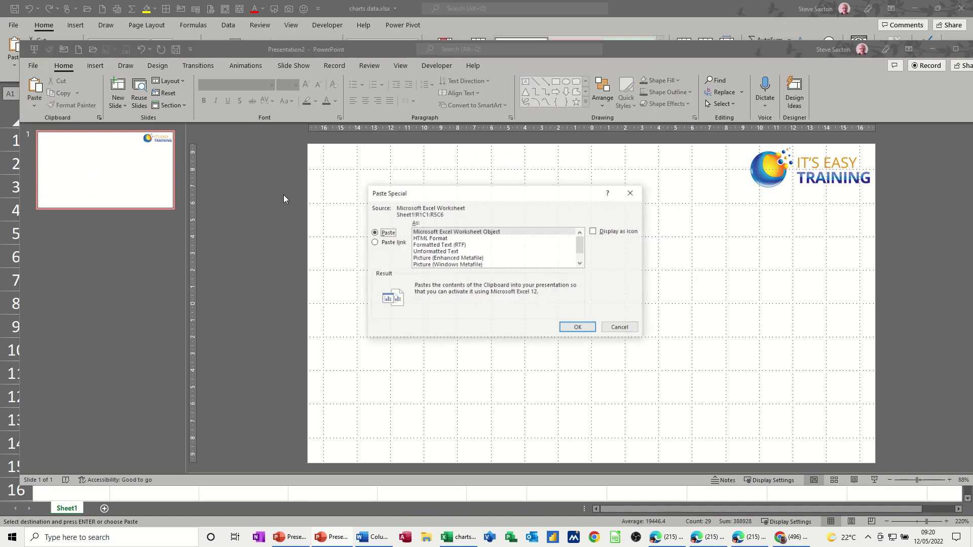
{"action": "left_click", "coordinate": [376, 242]}
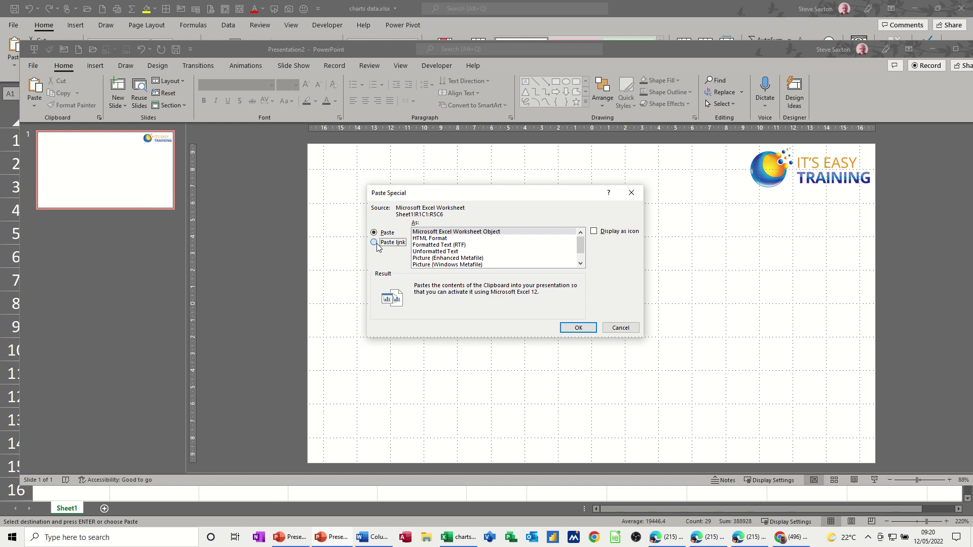
{"action": "left_click", "coordinate": [578, 328]}
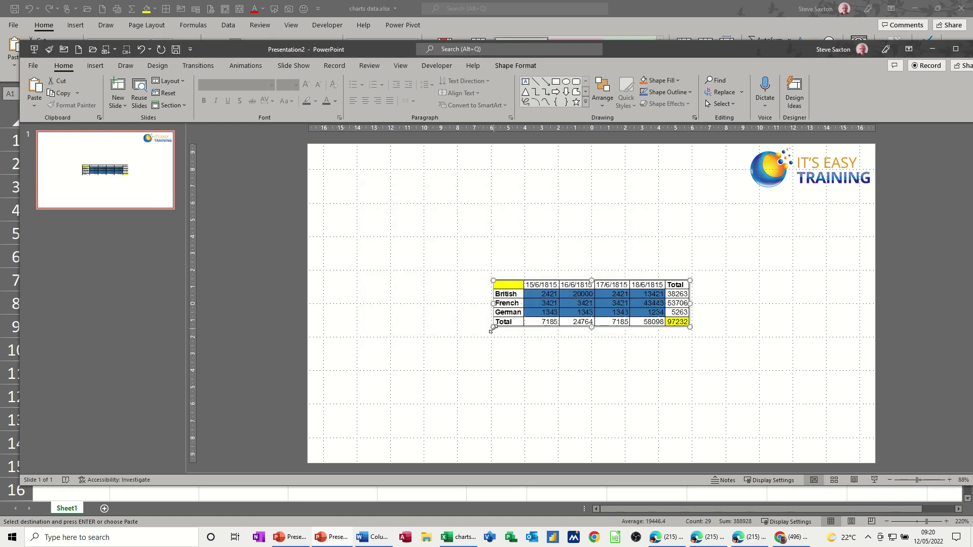
{"action": "left_click_drag", "start_coordinate": [491, 329], "coordinate": [536, 305]}
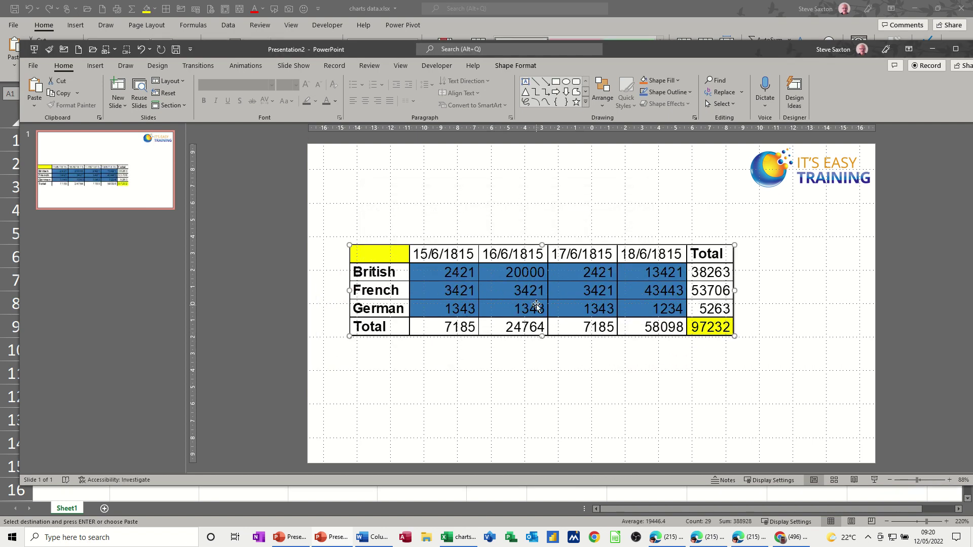
Insert a blank row above French in Excel and view the linked slide table.
{"action": "left_click", "coordinate": [460, 539]}
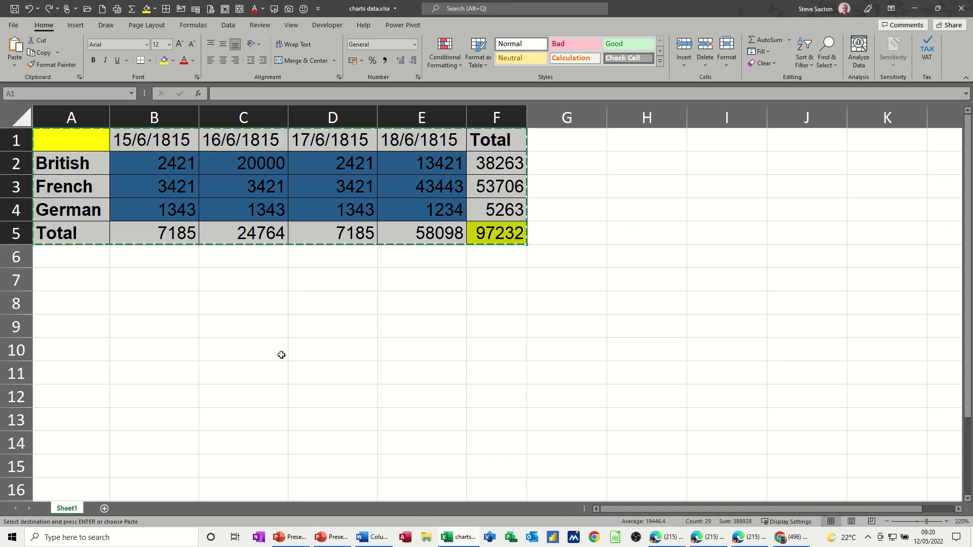
{"action": "key", "text": "Escape"}
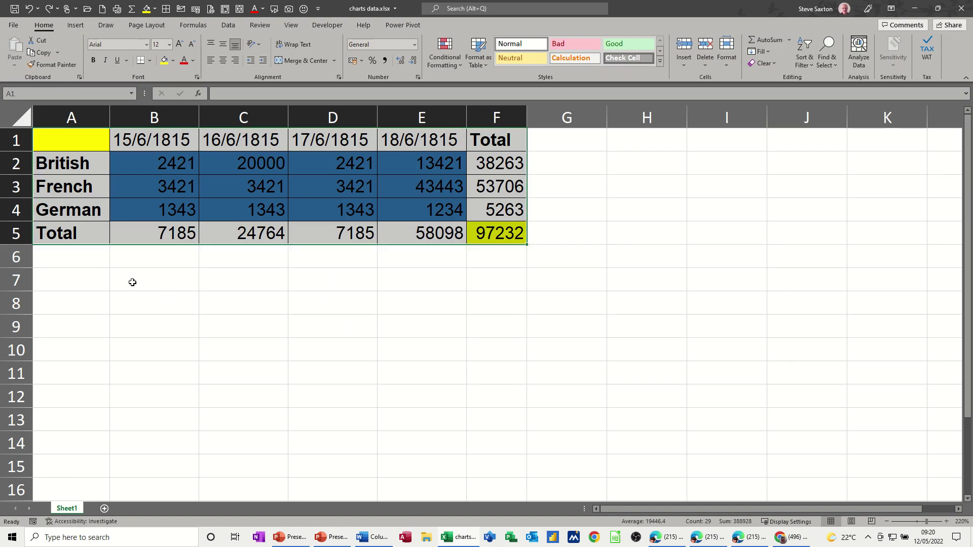
{"action": "right_click", "coordinate": [23, 191]}
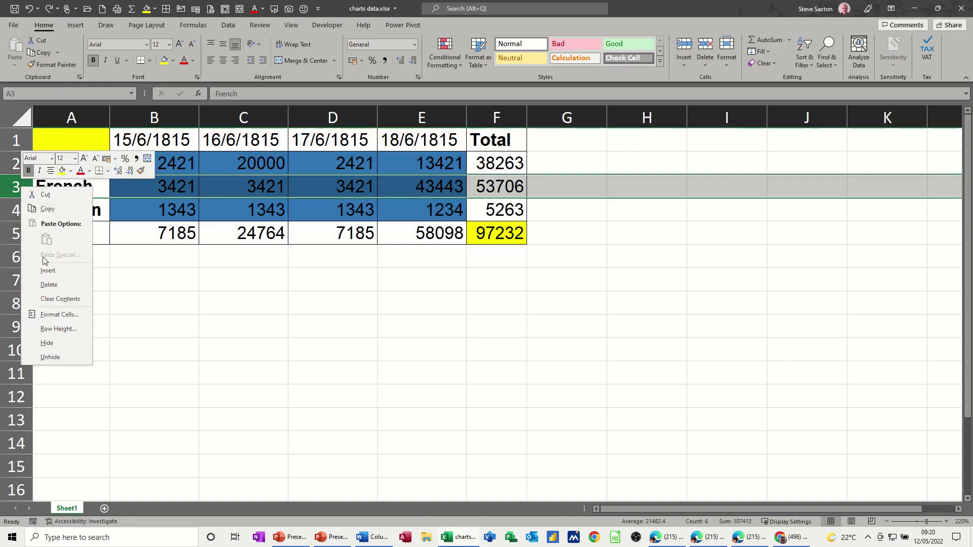
{"action": "left_click", "coordinate": [47, 270]}
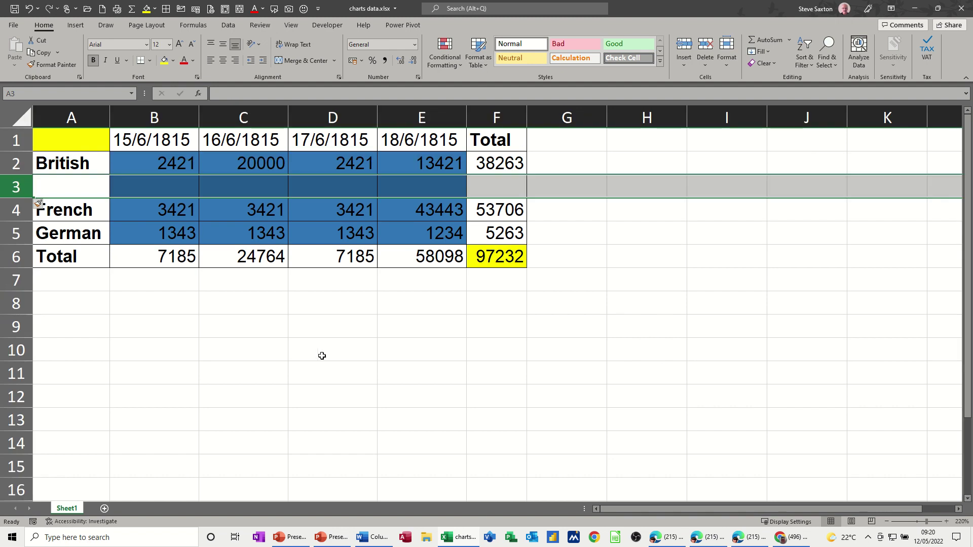
{"action": "left_click", "coordinate": [331, 537]}
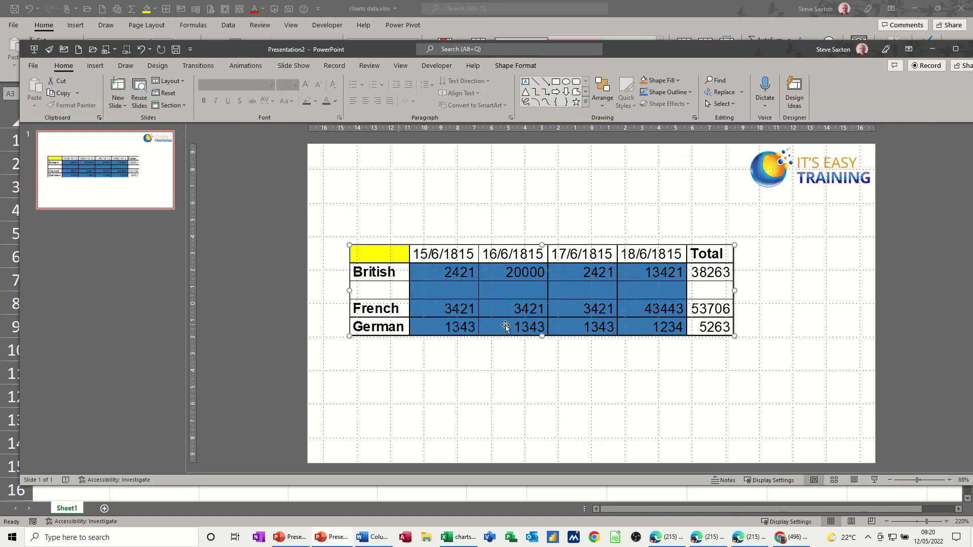
Move the linked table, now ending at German with no Total row, higher on the slide.
{"action": "left_click_drag", "start_coordinate": [543, 266], "coordinate": [559, 234]}
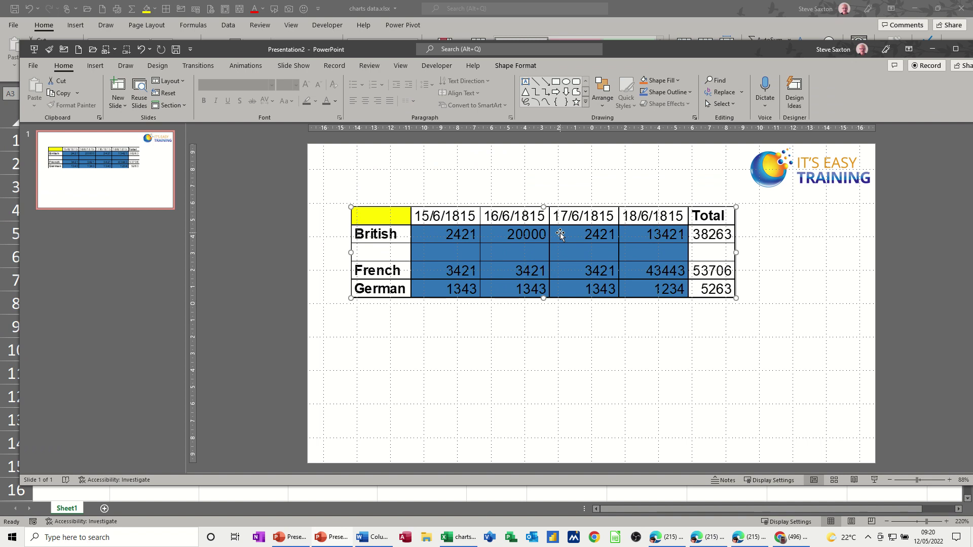